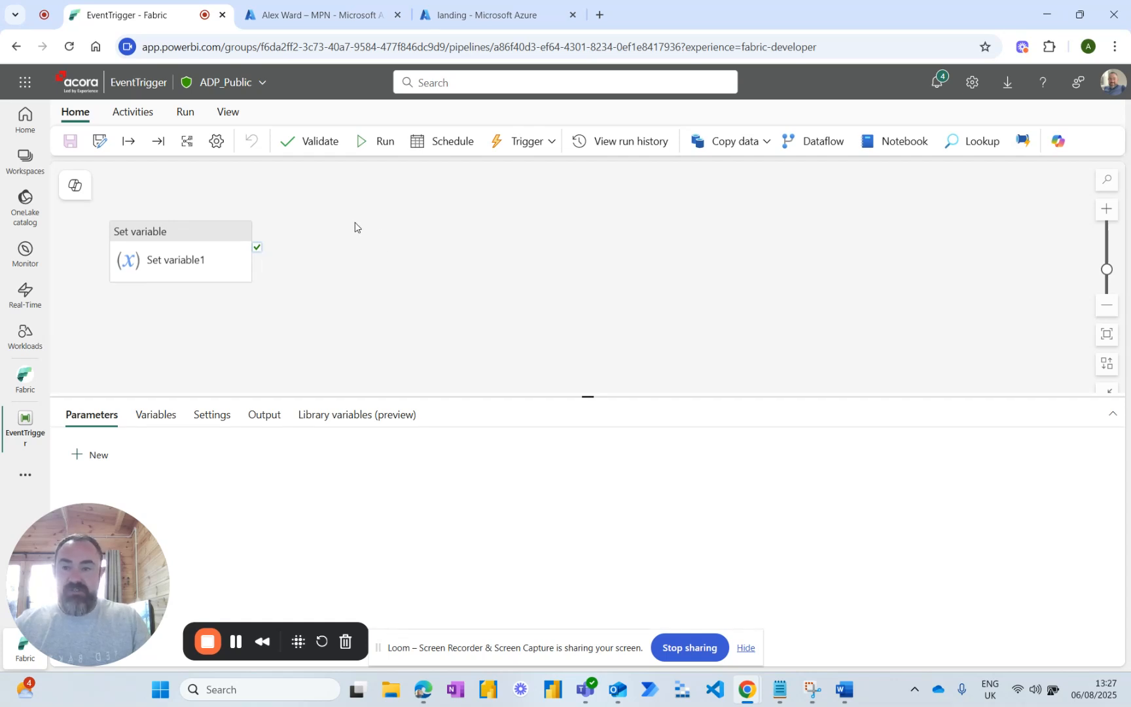
# Review the Azure subscription's event resource providers and the landing container's general folder, returning to the EventTrigger pipeline.
pyautogui.click(319, 20)
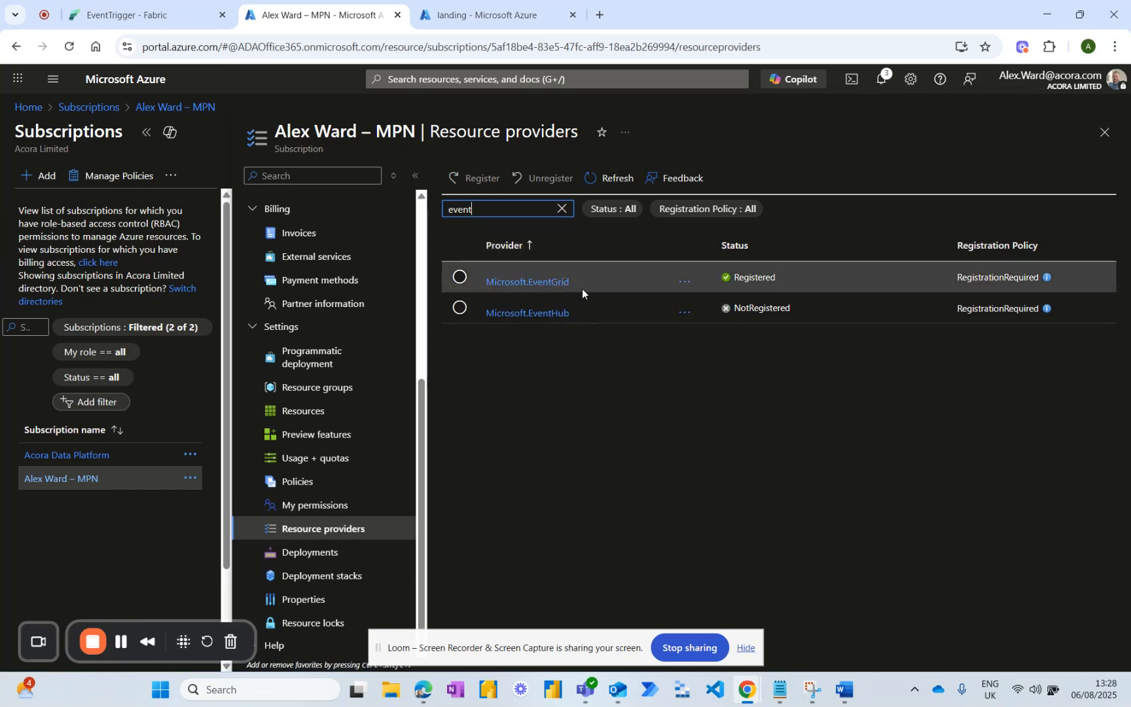
pyautogui.click(471, 16)
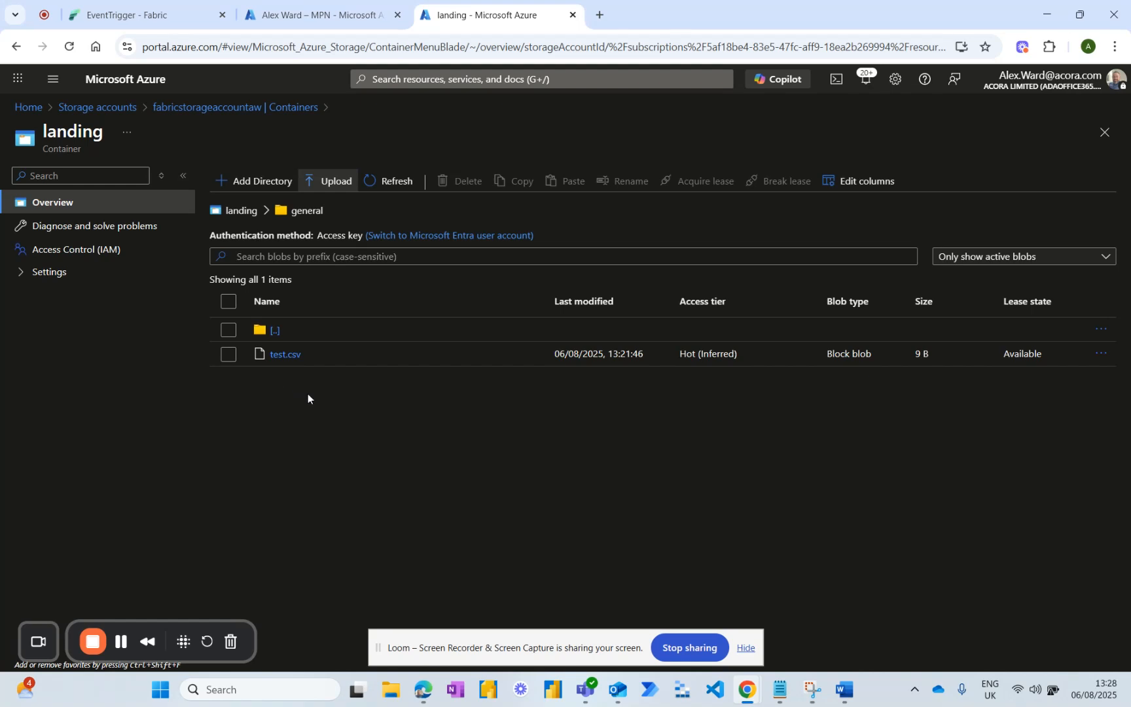
pyautogui.click(146, 14)
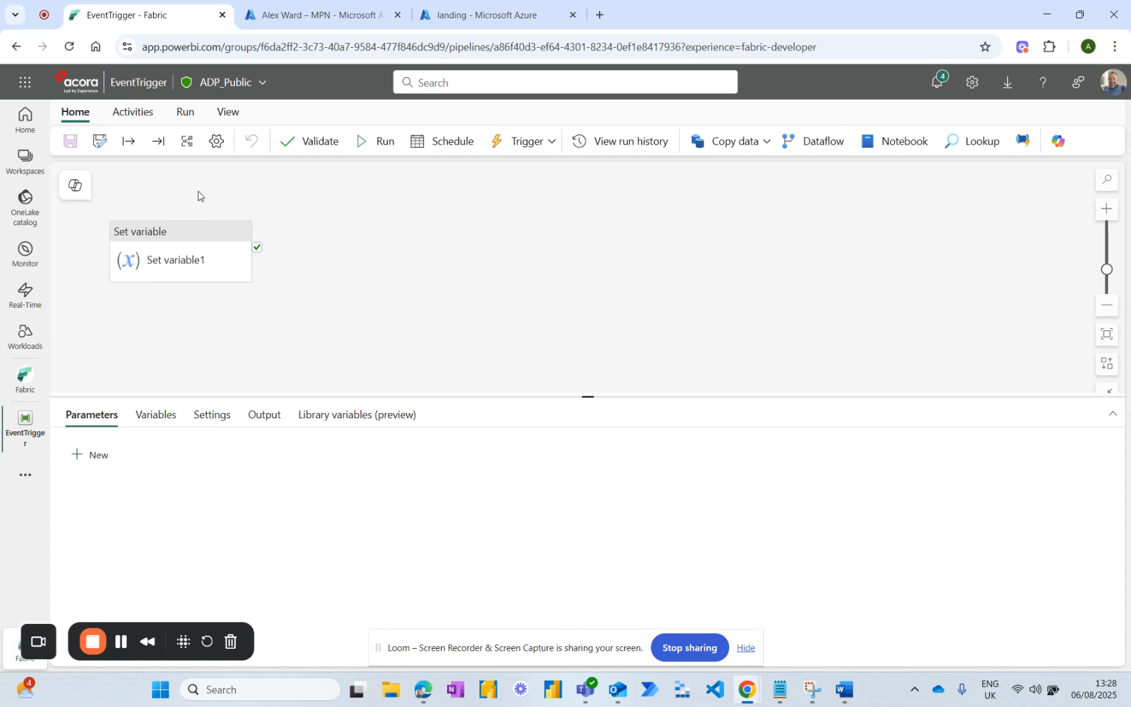
# Start a new trigger rule for the EventTrigger pipeline and name it BLOB.
pyautogui.click(550, 144)
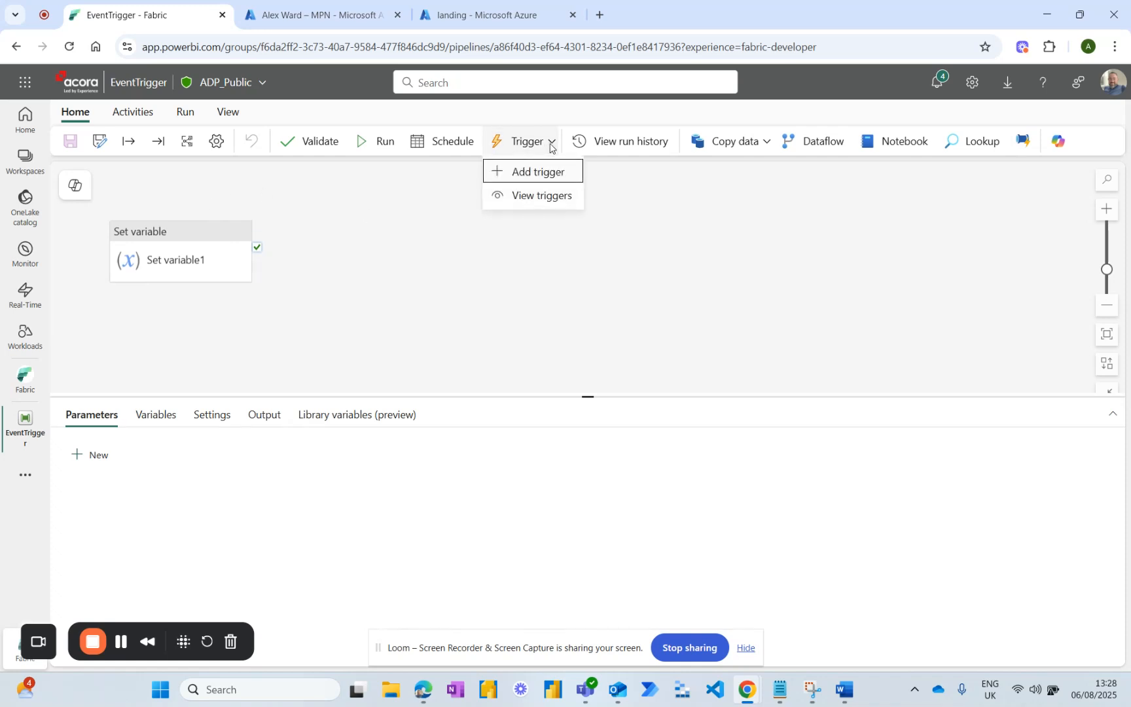
pyautogui.click(524, 175)
pyautogui.click(923, 238)
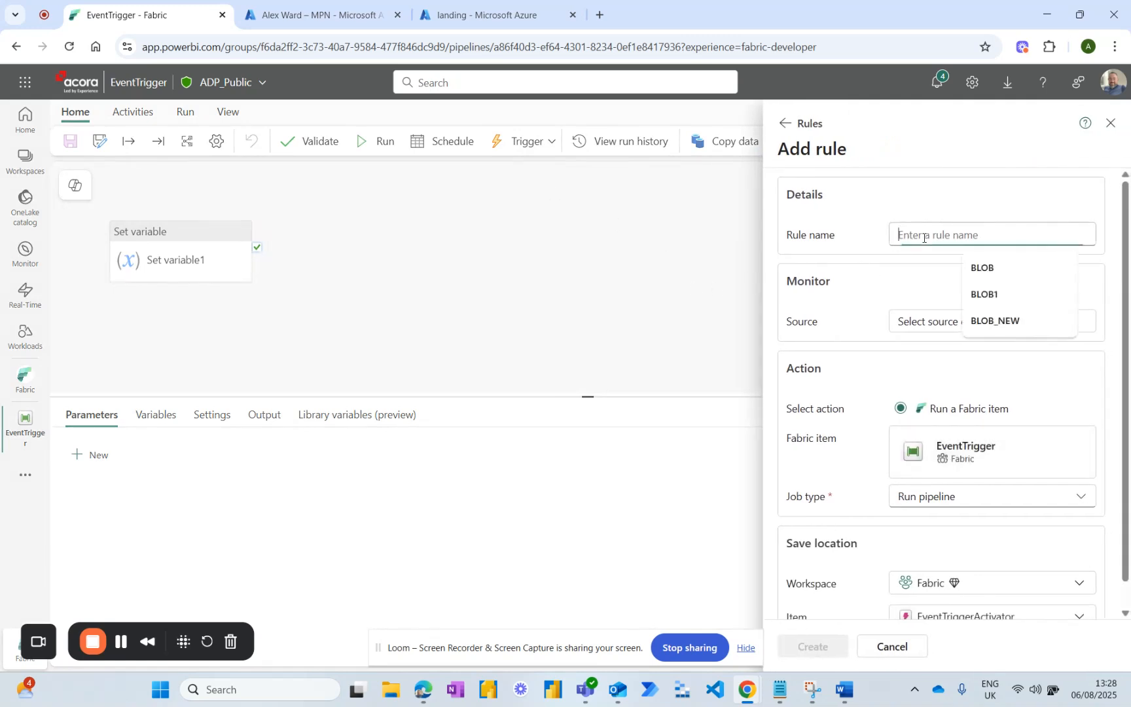
pyautogui.click(983, 269)
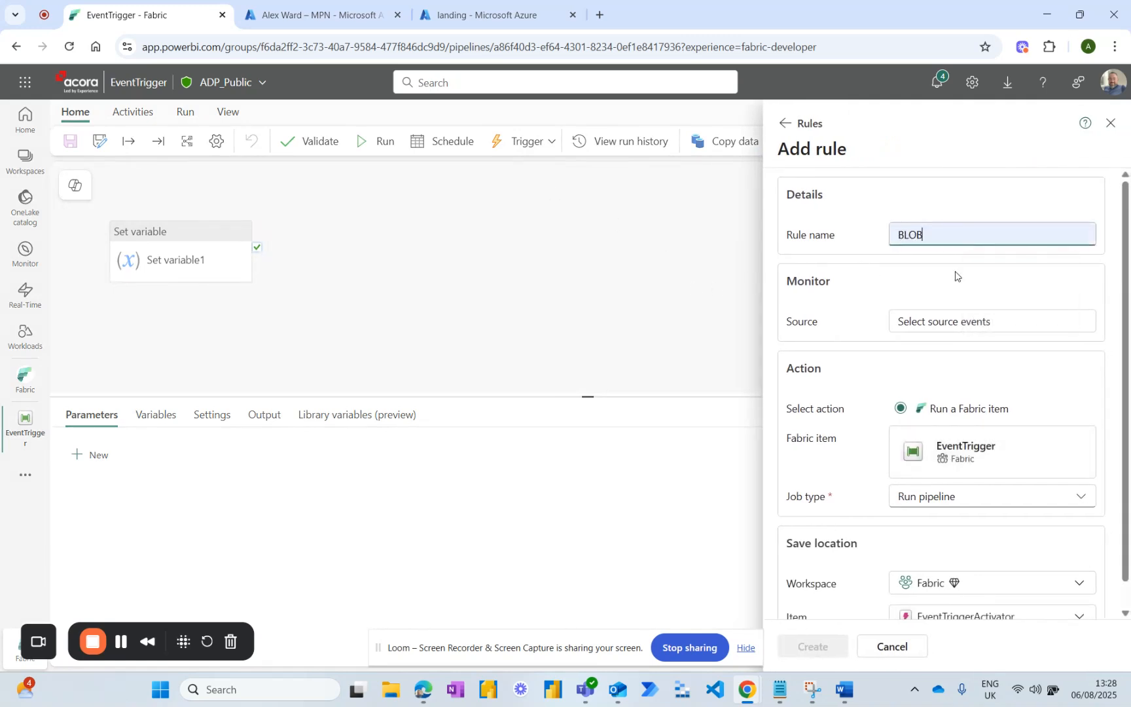
# Choose Azure Blob Storage events as the rule's source, using the MPN subscription and the existing storage account fabricstorageaccountaw.
pyautogui.click(935, 323)
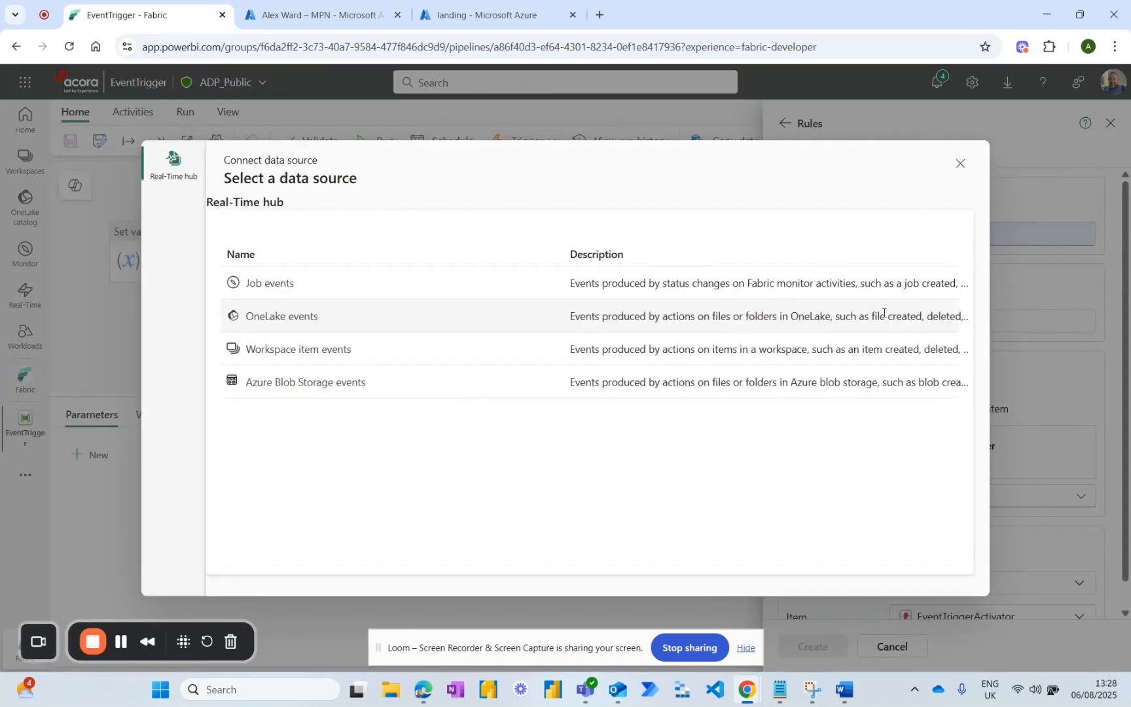
pyautogui.click(307, 389)
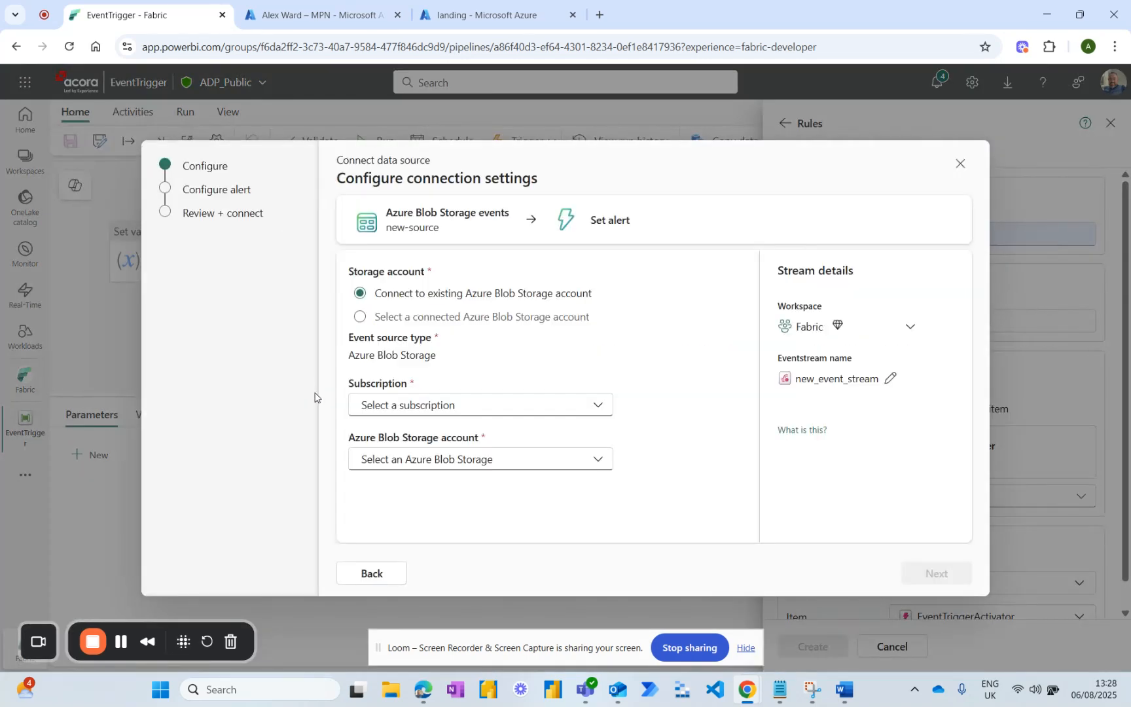
pyautogui.click(524, 410)
pyautogui.click(424, 484)
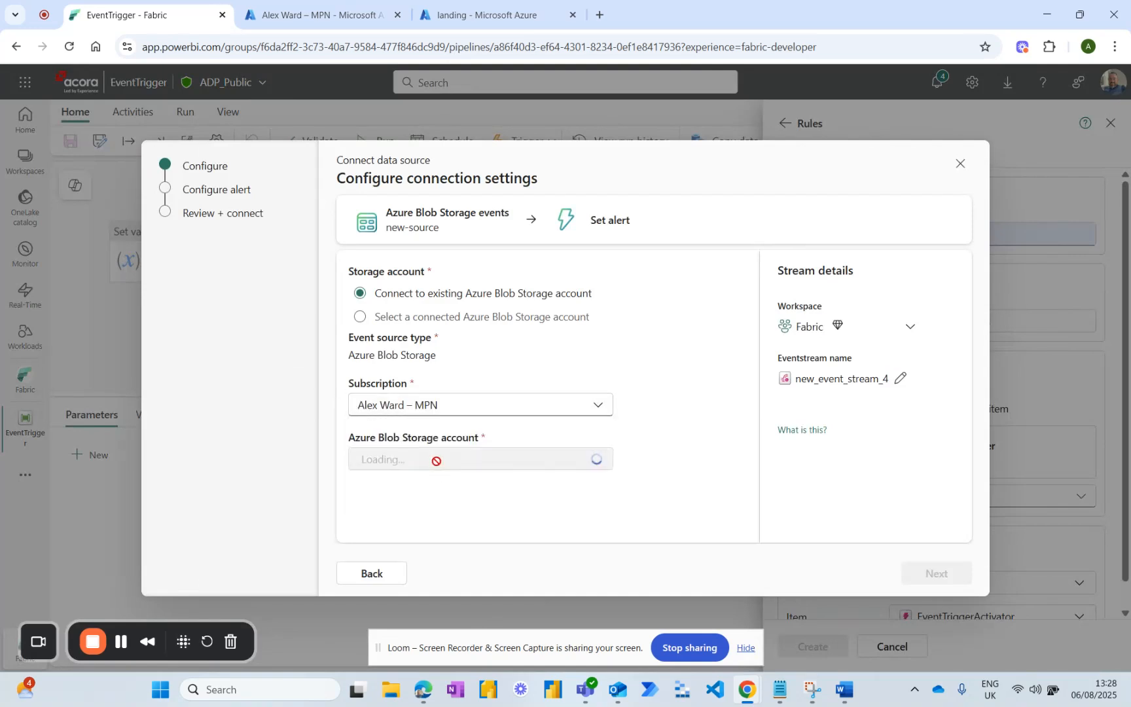
pyautogui.click(457, 462)
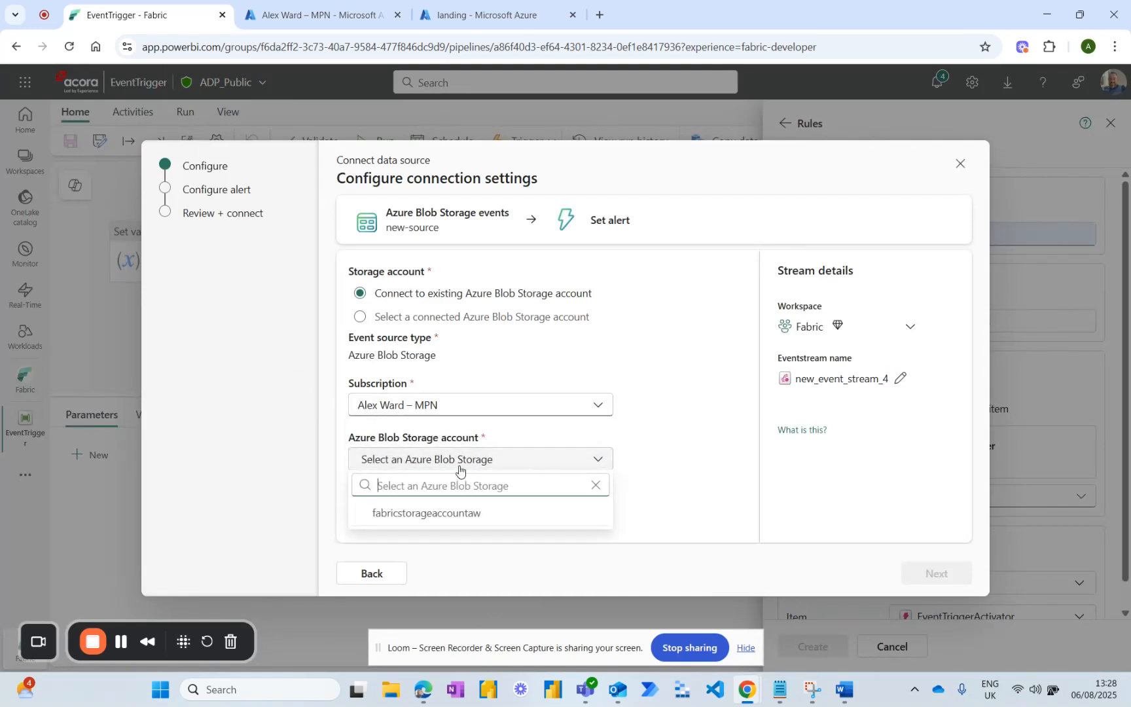
pyautogui.click(426, 517)
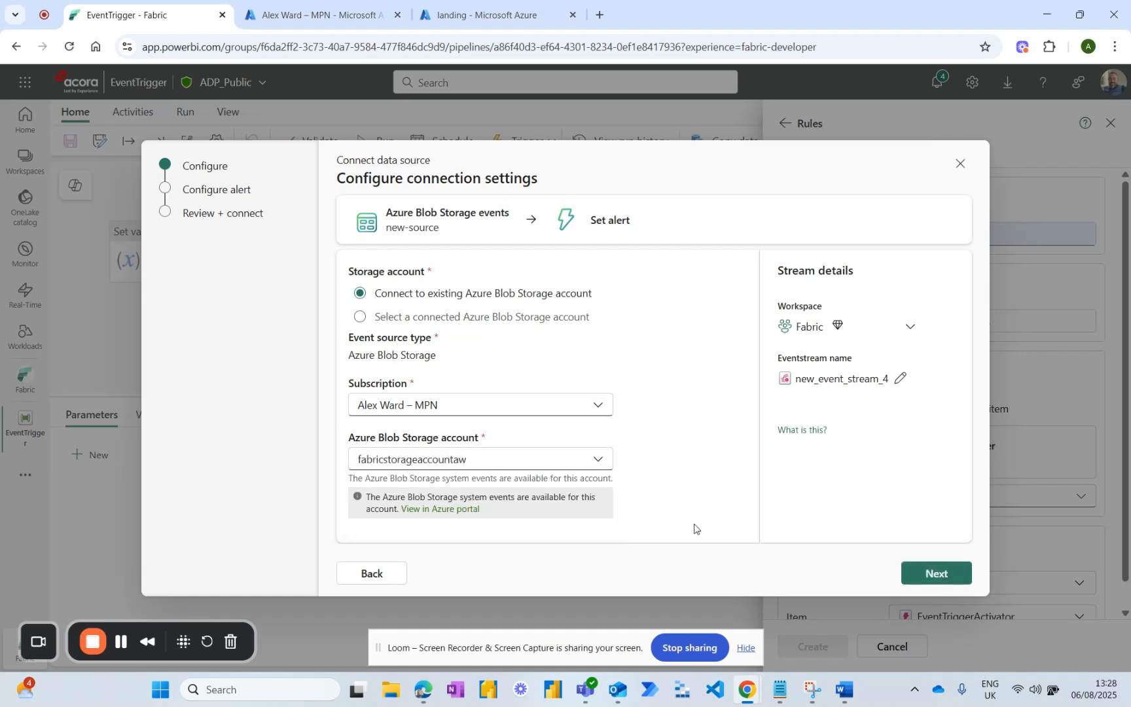
pyautogui.click(935, 578)
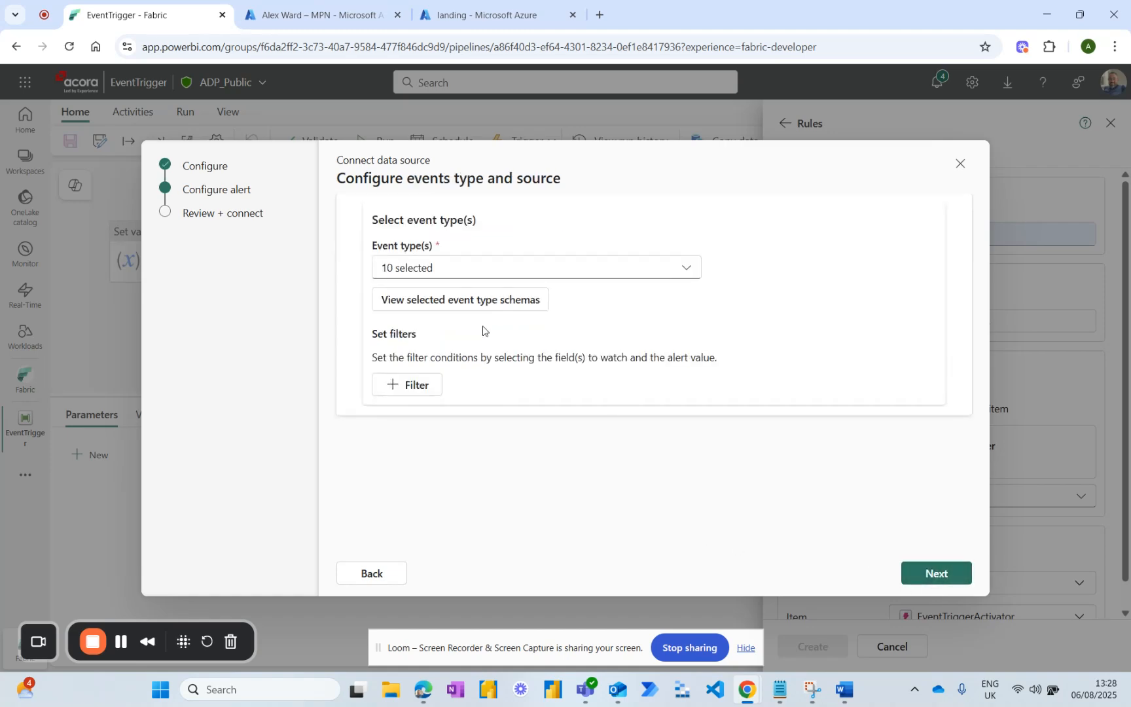
# Limit the event types to Microsoft.Storage.BlobCreated, BlobDeleted and BlobRenamed by deselecting all the others.
pyautogui.click(685, 270)
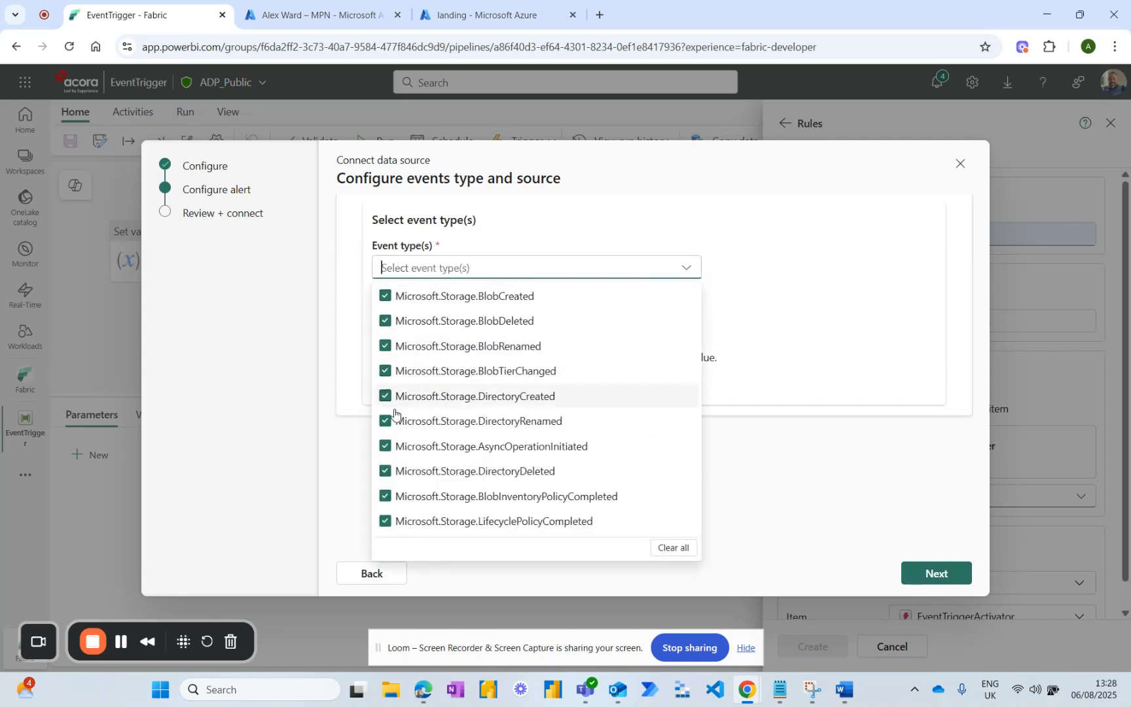
pyautogui.click(386, 373)
pyautogui.click(385, 422)
pyautogui.click(385, 447)
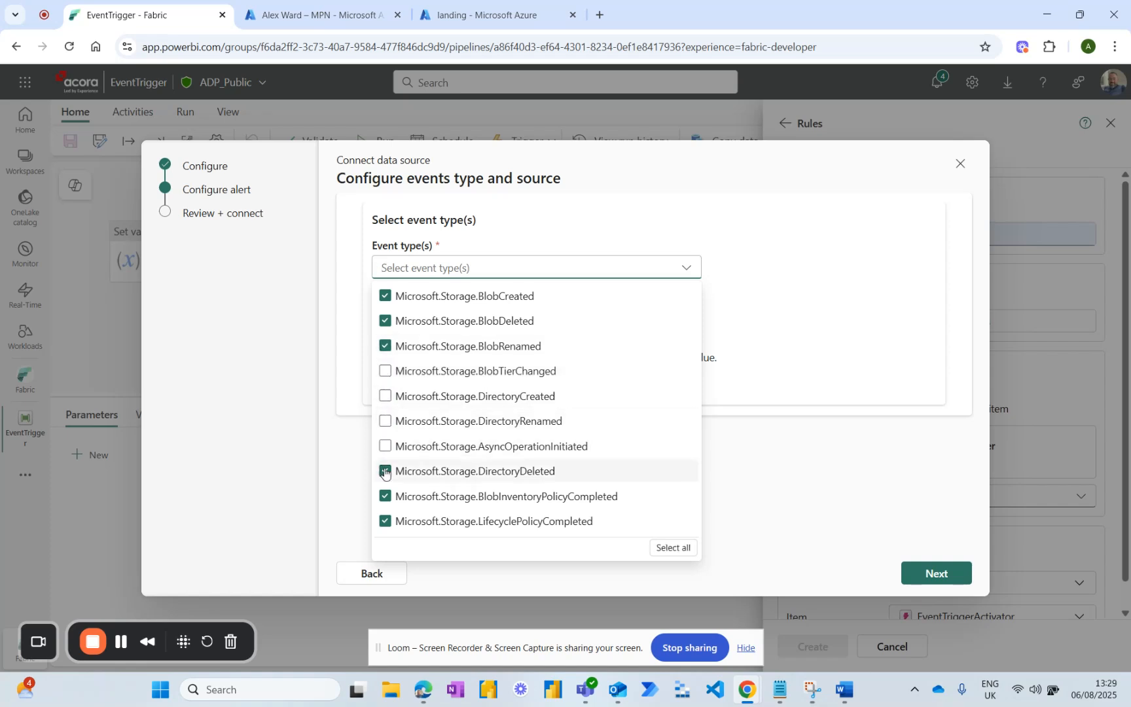
pyautogui.click(385, 472)
pyautogui.click(387, 498)
pyautogui.click(393, 524)
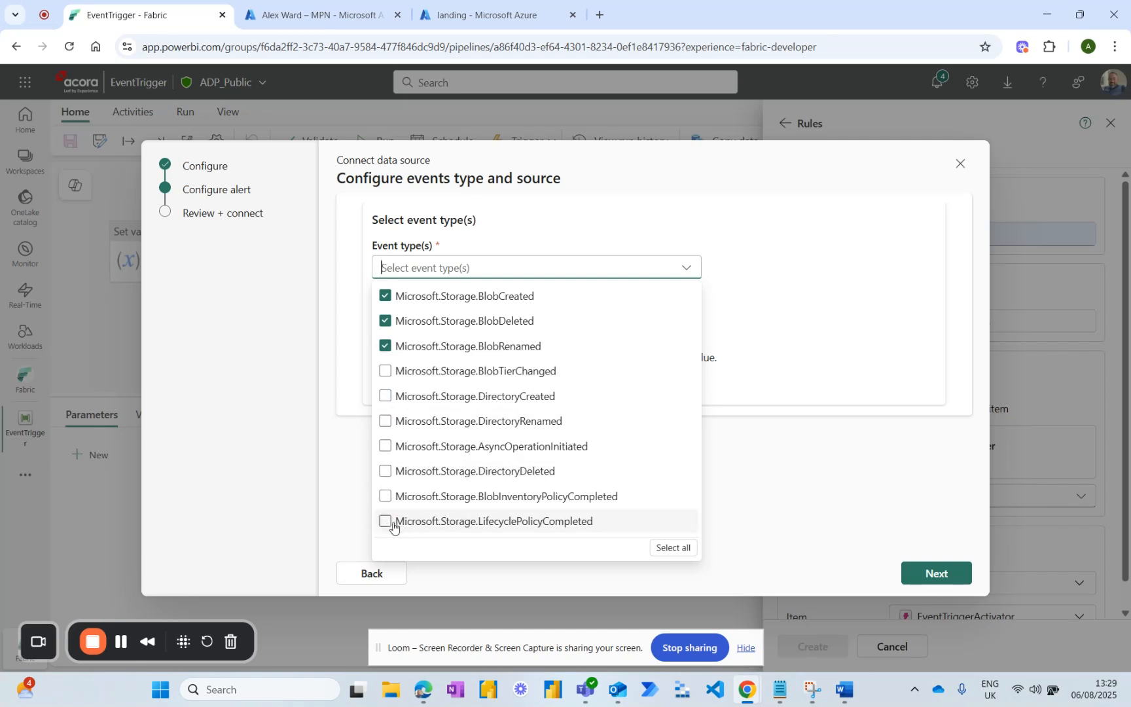
pyautogui.click(767, 362)
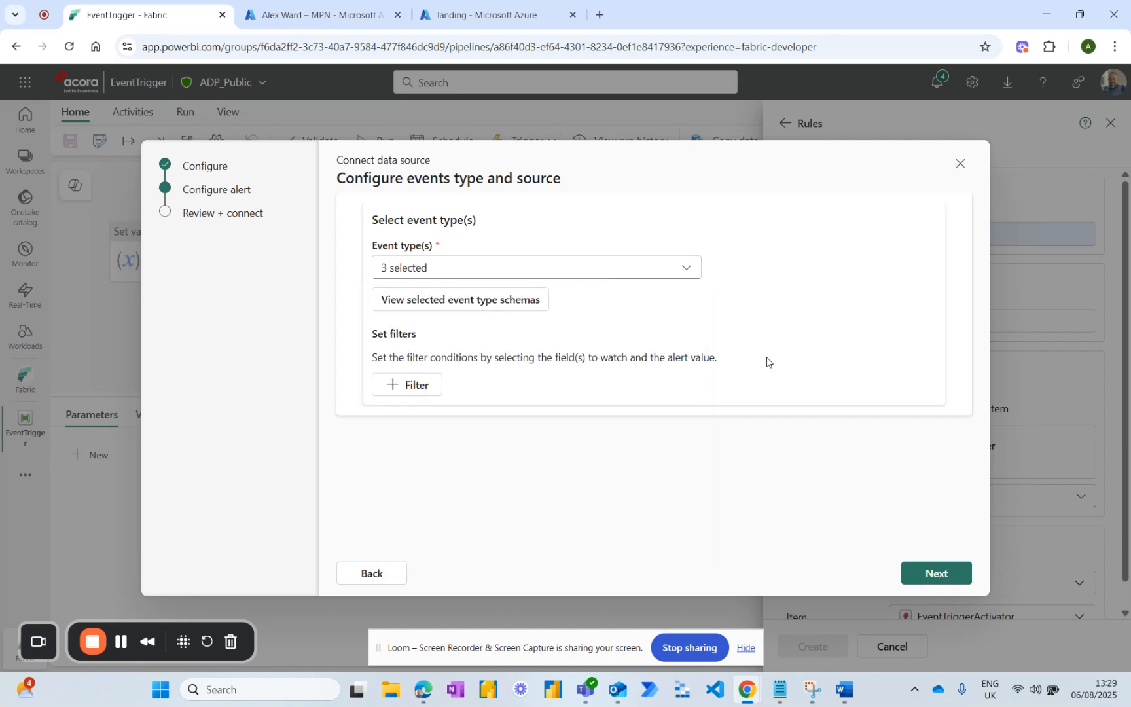
# Add an event filter on the subject field with the operator "String begins with".
pyautogui.click(425, 386)
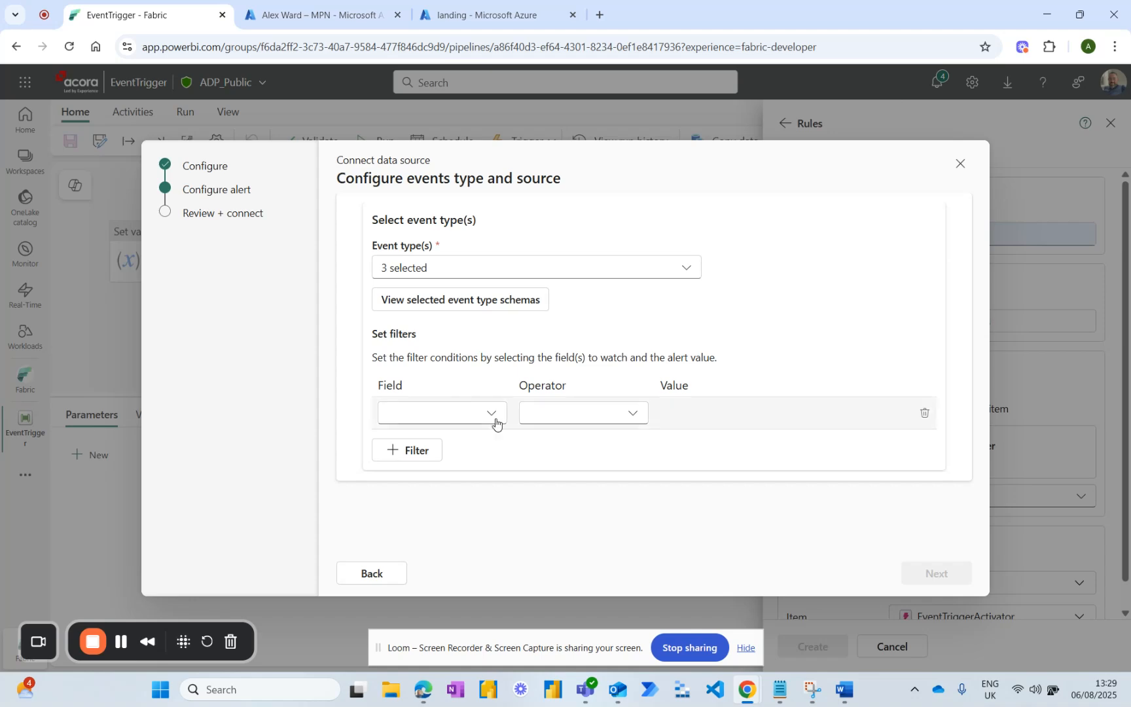
pyautogui.click(492, 418)
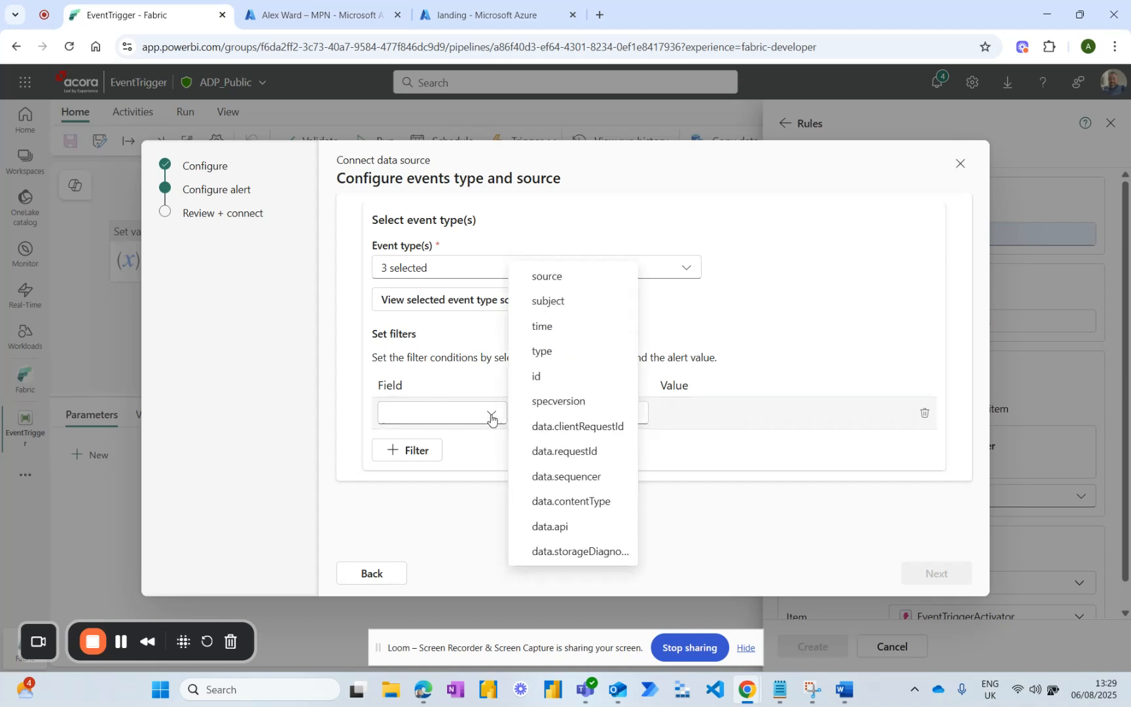
pyautogui.click(548, 301)
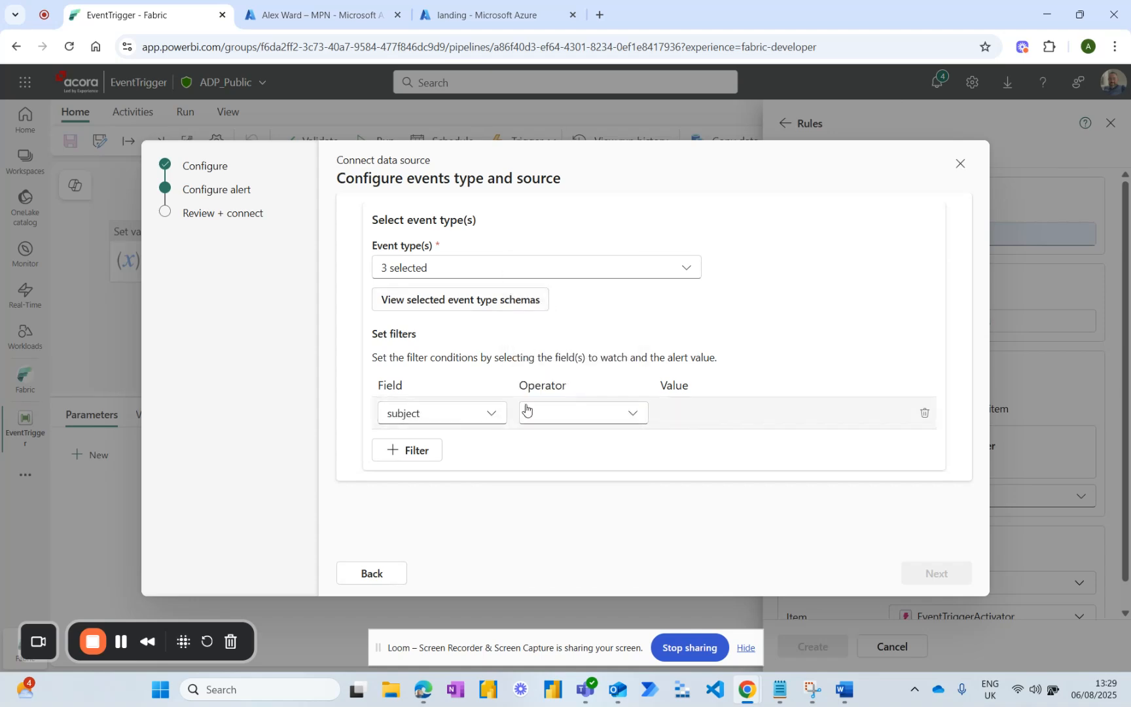
pyautogui.click(587, 411)
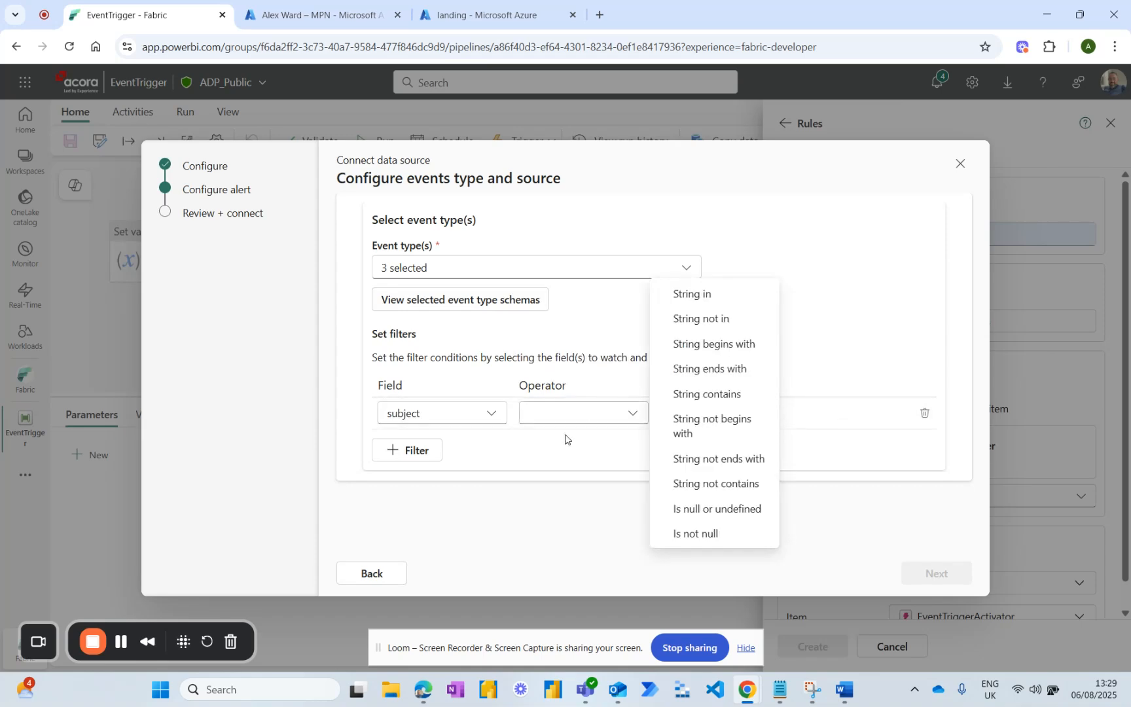
pyautogui.click(700, 352)
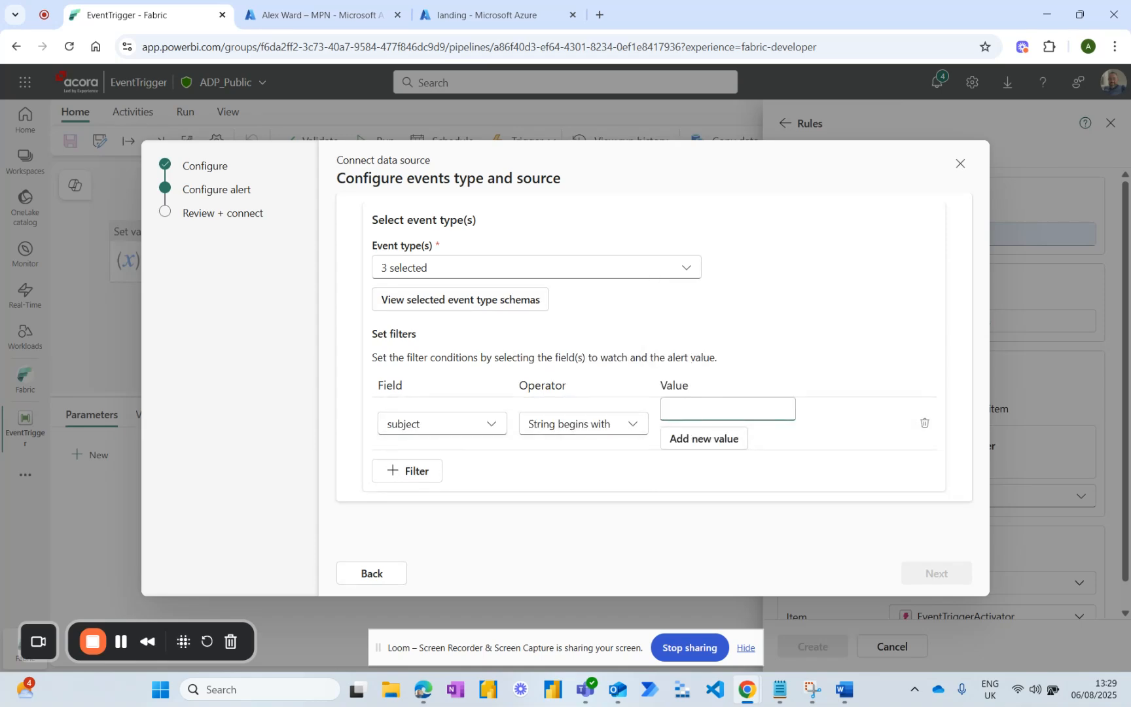
# Copy the path /blobServices/default/containers/fabricstorageaccountaw/blobs/landing/general/test.csv from the text note and add it as the subject filter's value.
pyautogui.moveTo(0, 197); pyautogui.dragTo(601, 192)
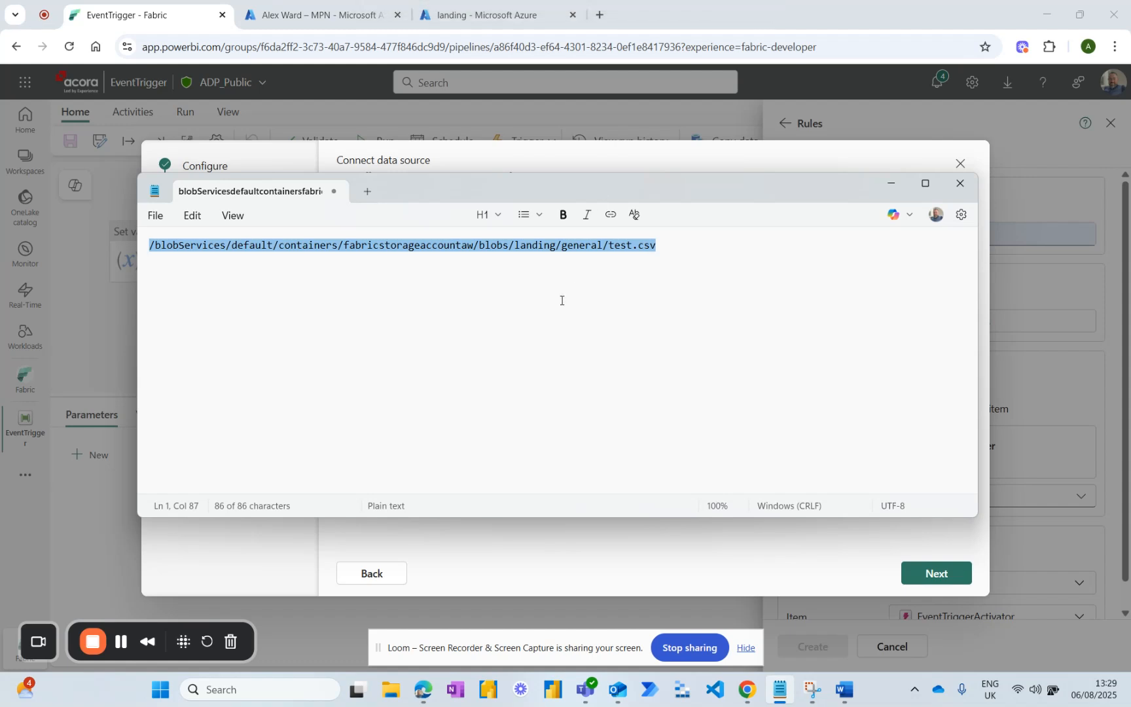
pyautogui.click(543, 256)
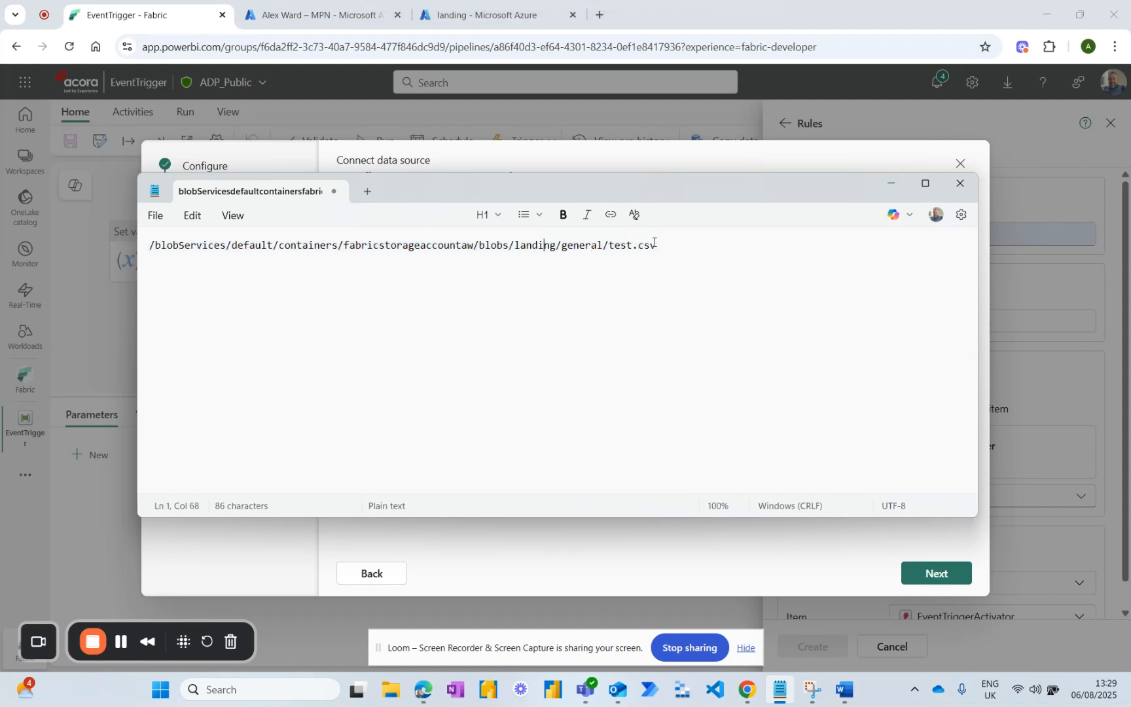
pyautogui.moveTo(656, 245); pyautogui.dragTo(153, 236)
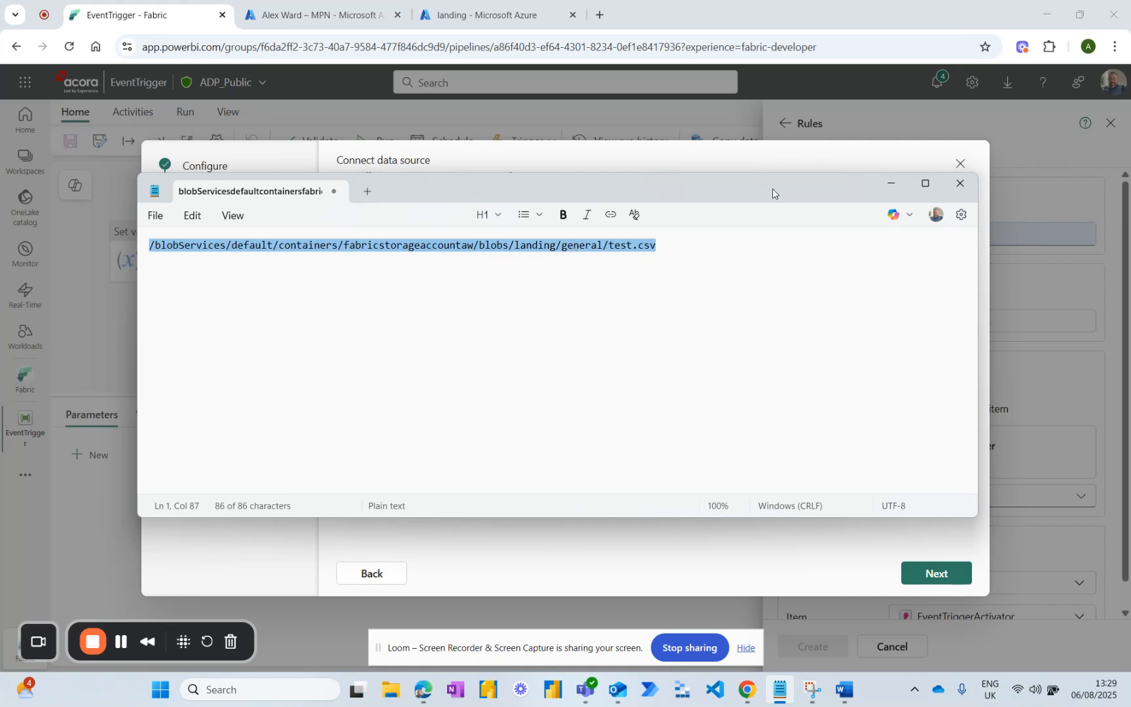
pyautogui.click(737, 531)
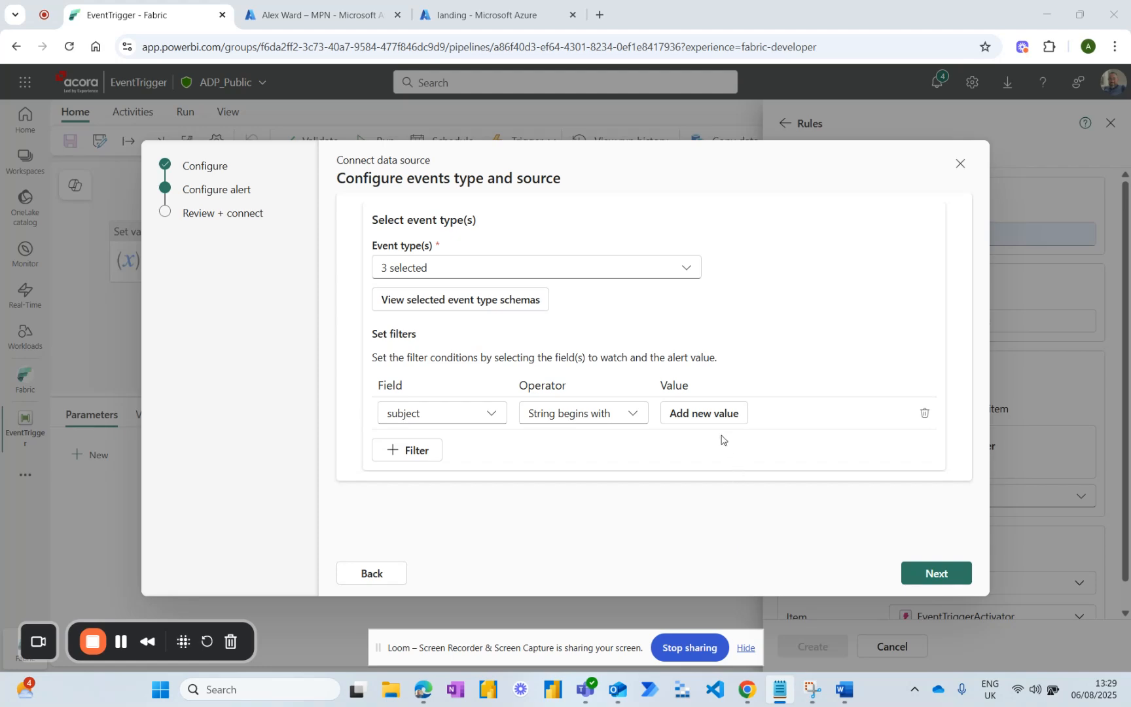
pyautogui.click(713, 413)
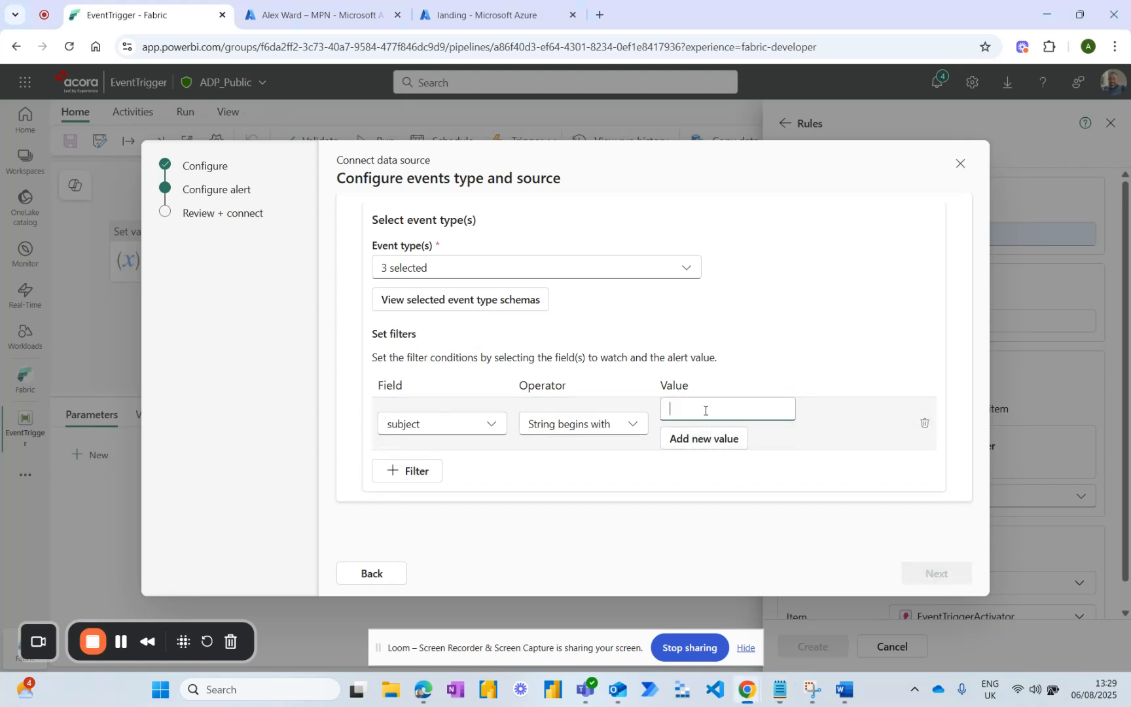
pyautogui.write('/blobServices/default/containers/fabricstorageaccountaw/blobs/landing/general/test.csv')
pyautogui.click(714, 485)
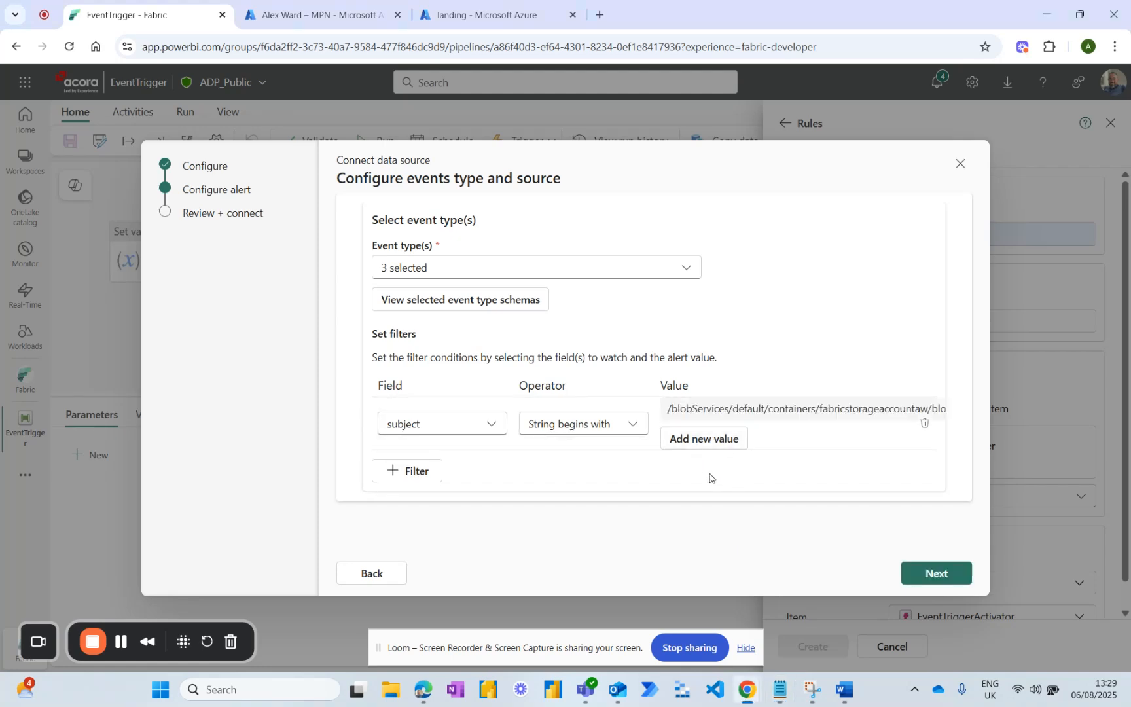
# Connect the configured Azure Blob Storage event source and save it to the BLOB rule.
pyautogui.click(924, 573)
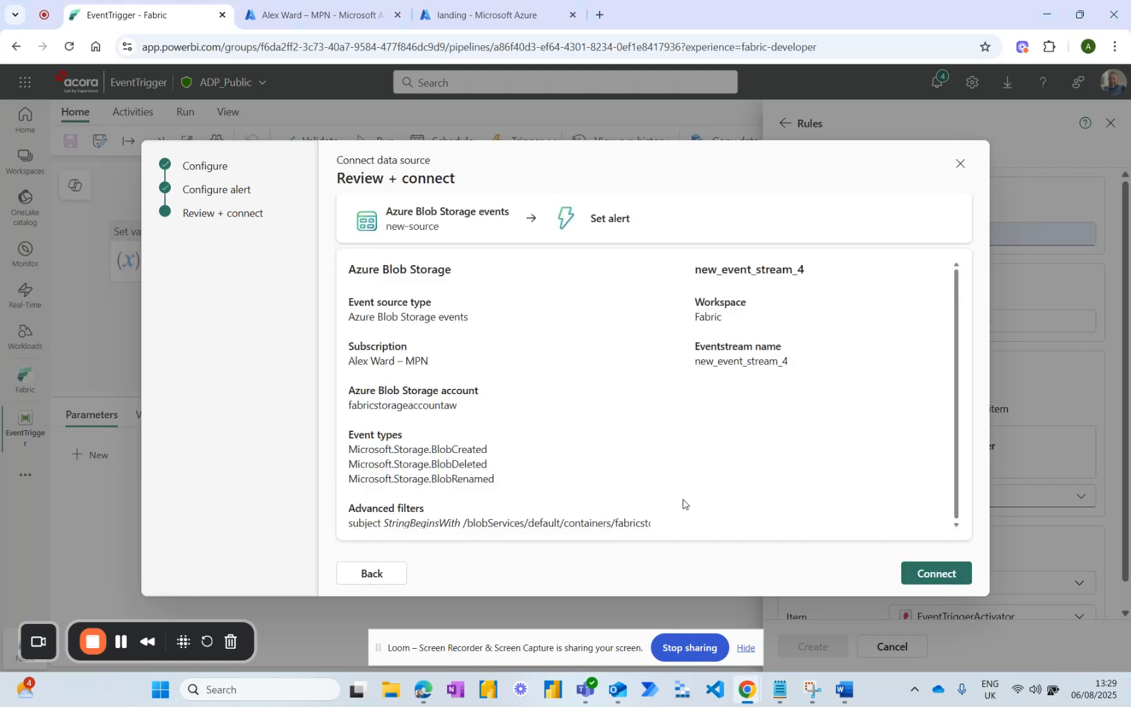
pyautogui.click(920, 574)
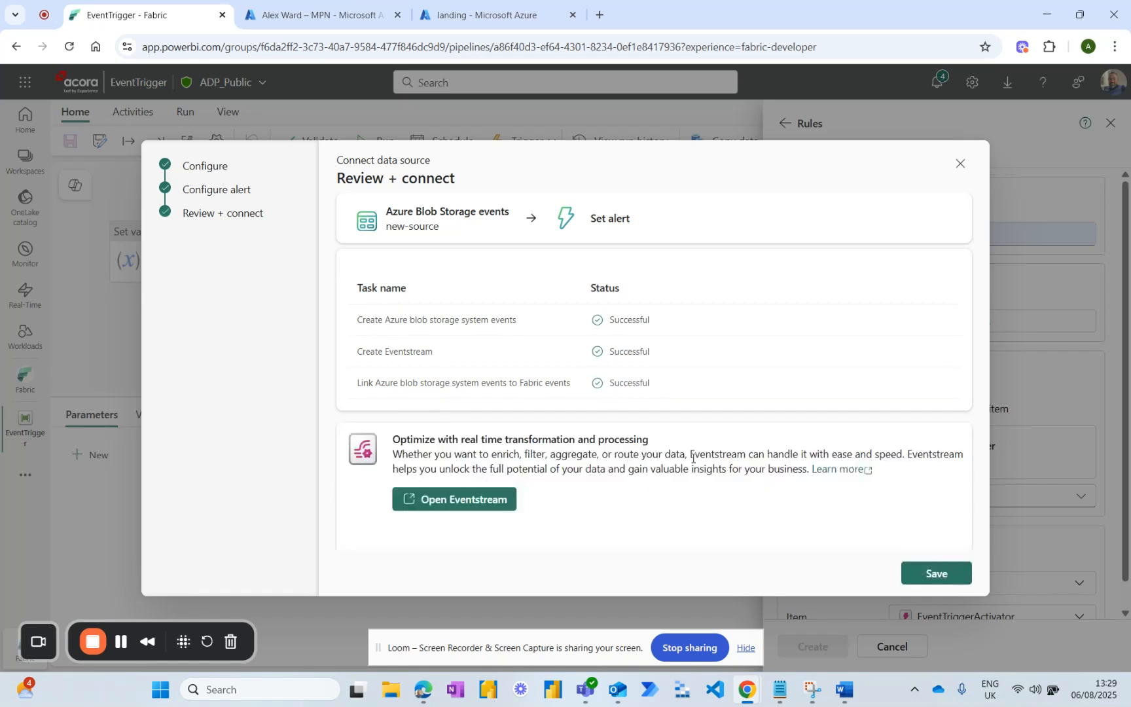
pyautogui.click(936, 575)
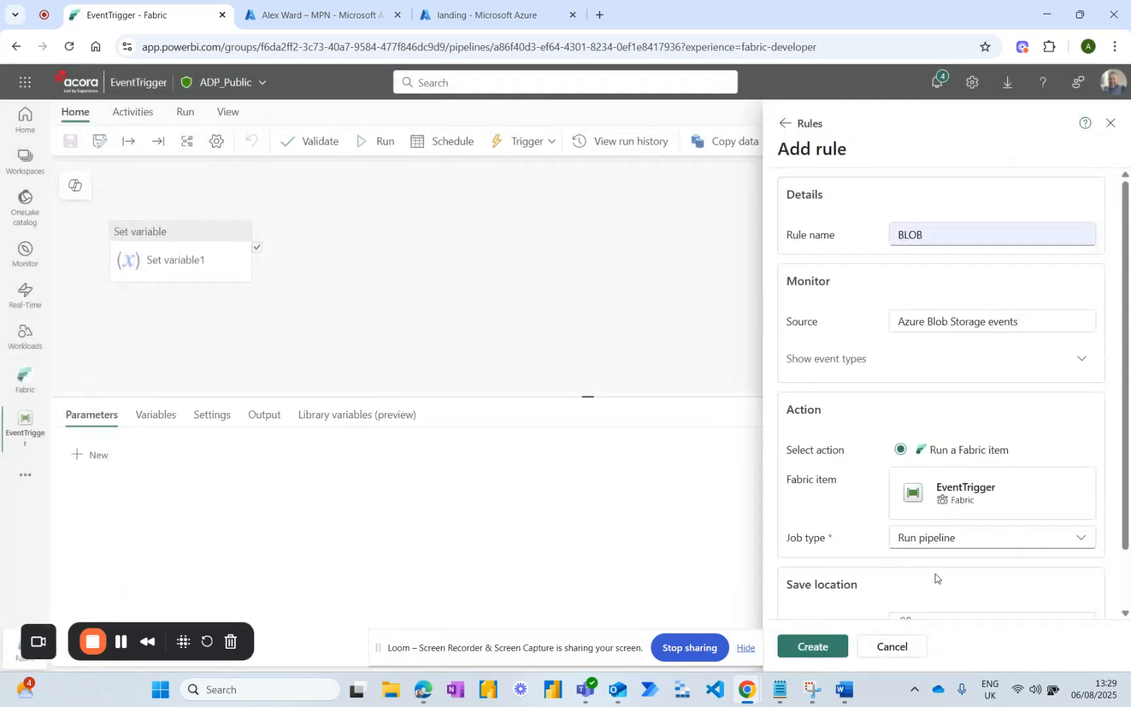
# Create the BLOB rule with EventTriggerActivator in the Fabric workspace as its save location, and close the rules view.
pyautogui.scroll(-1, 849, 386)
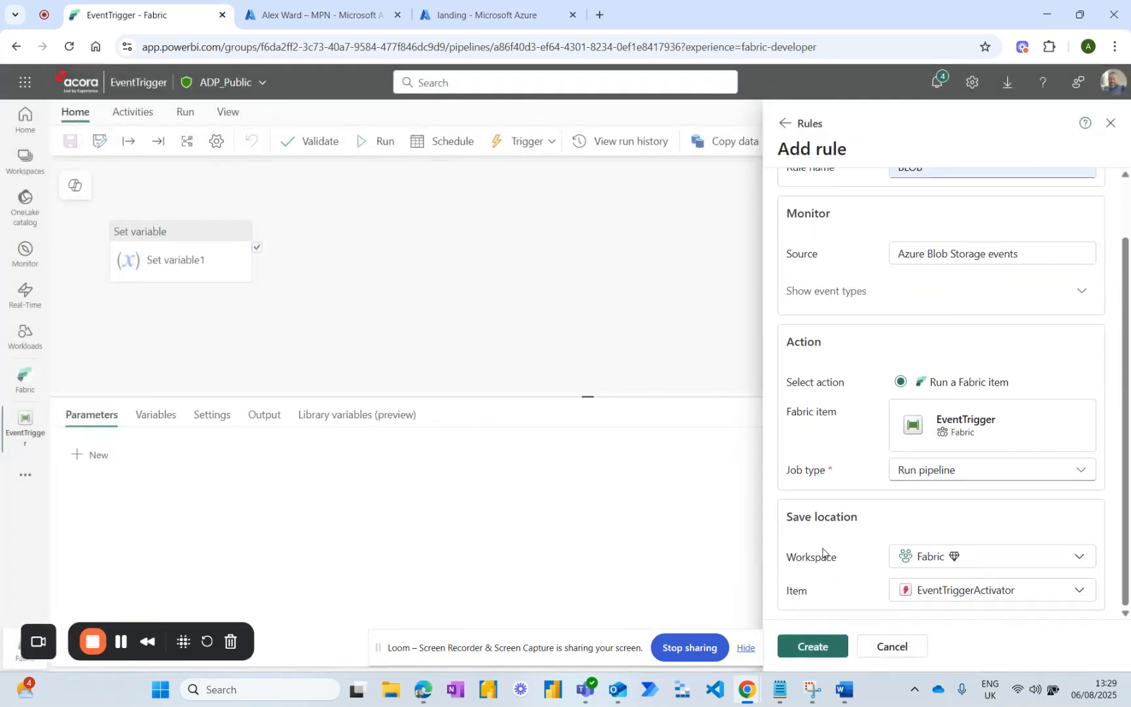
pyautogui.click(813, 646)
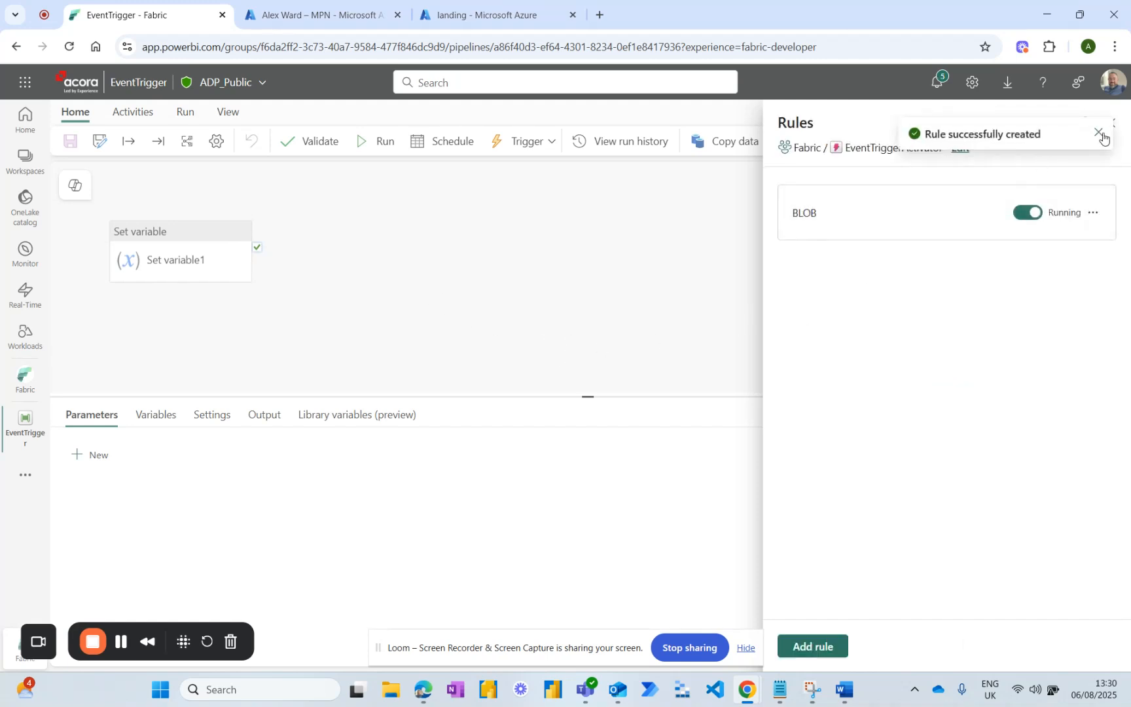
pyautogui.click(1100, 135)
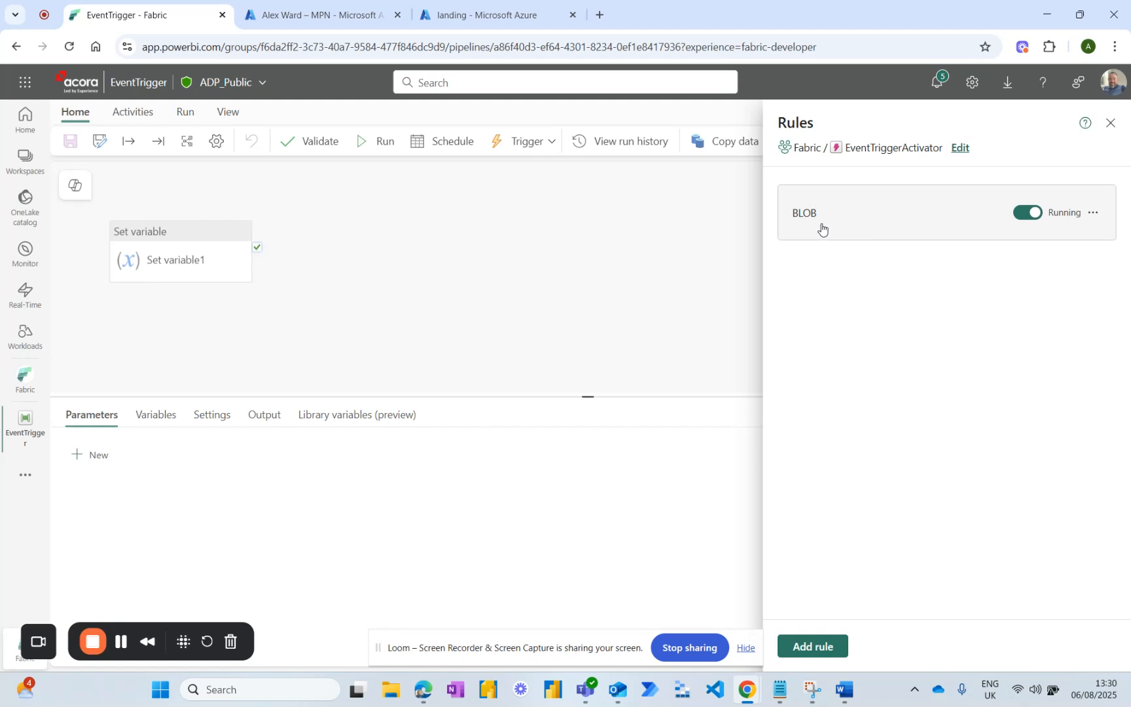
pyautogui.click(1111, 125)
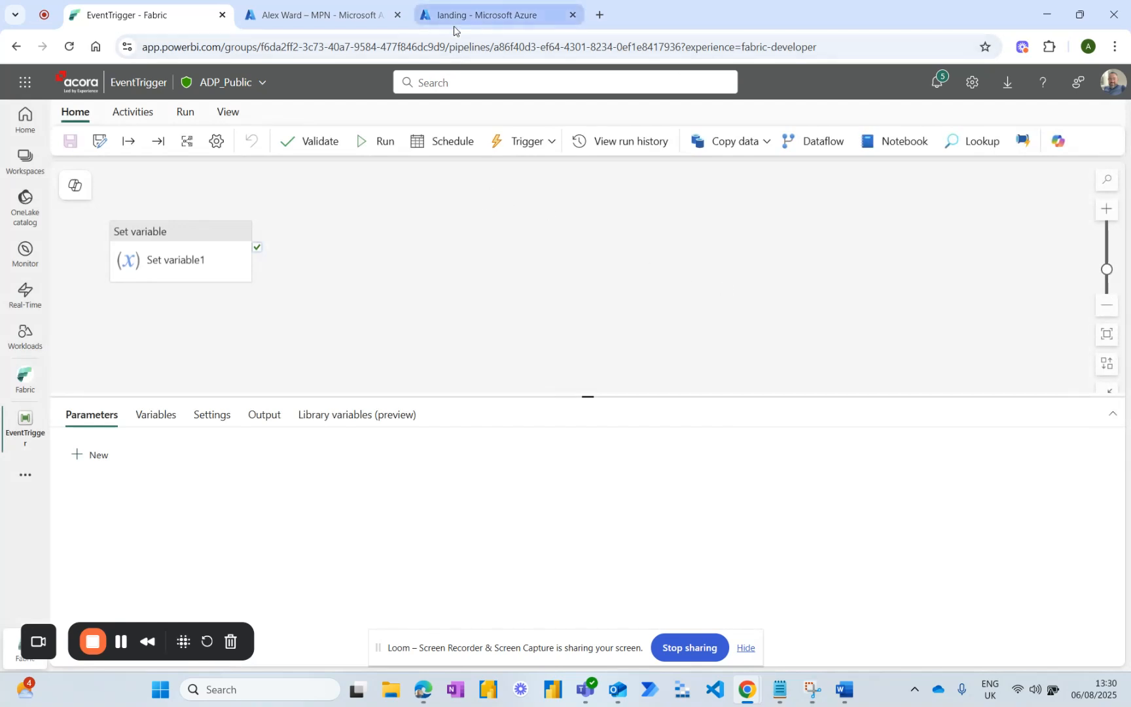
# Review the EventTrigger pipeline's run history, and delete the test.csv blob from the general folder of the landing container in Azure.
pyautogui.click(602, 144)
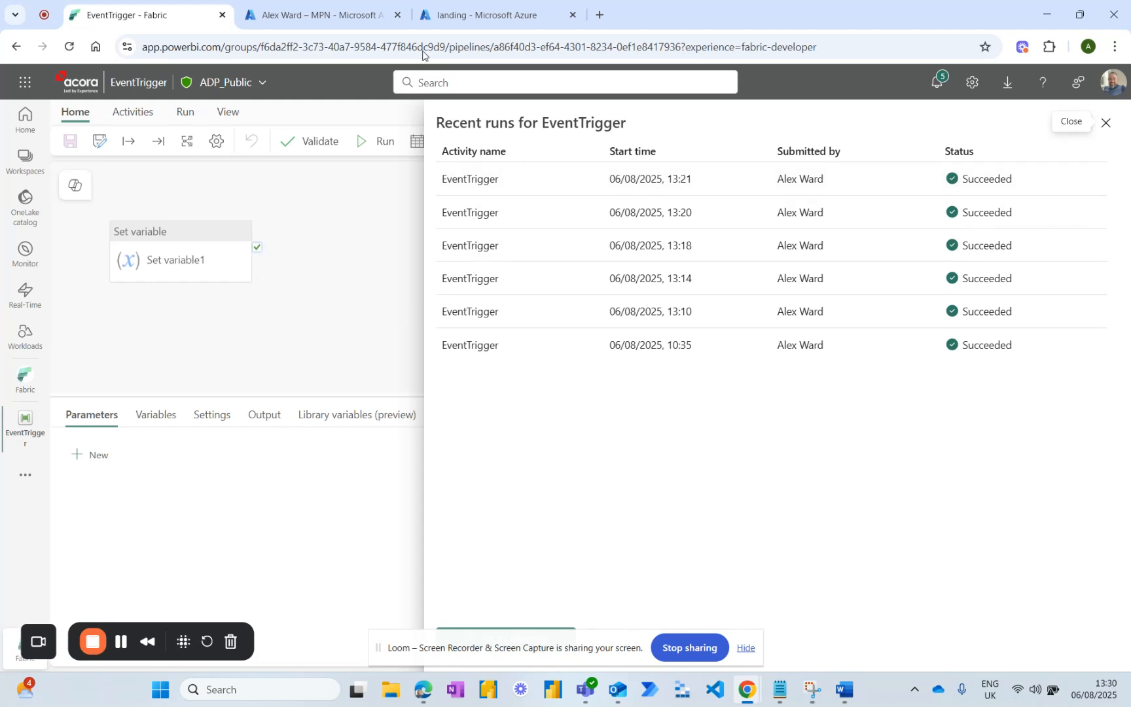
pyautogui.click(463, 18)
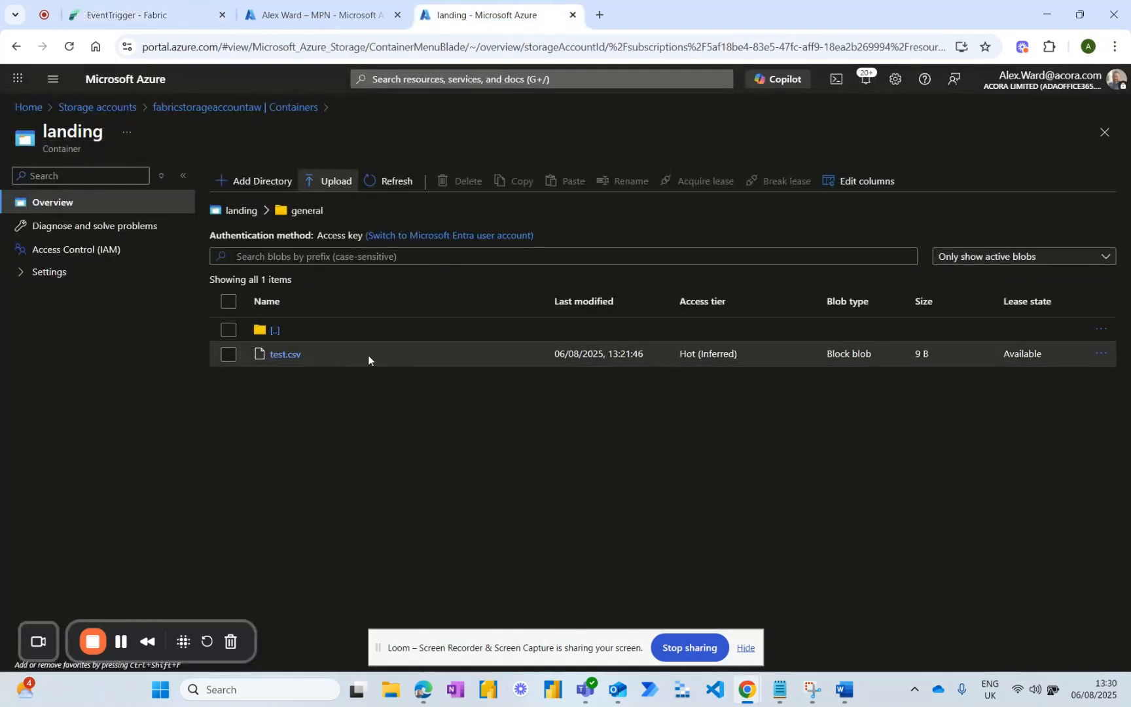
pyautogui.click(230, 356)
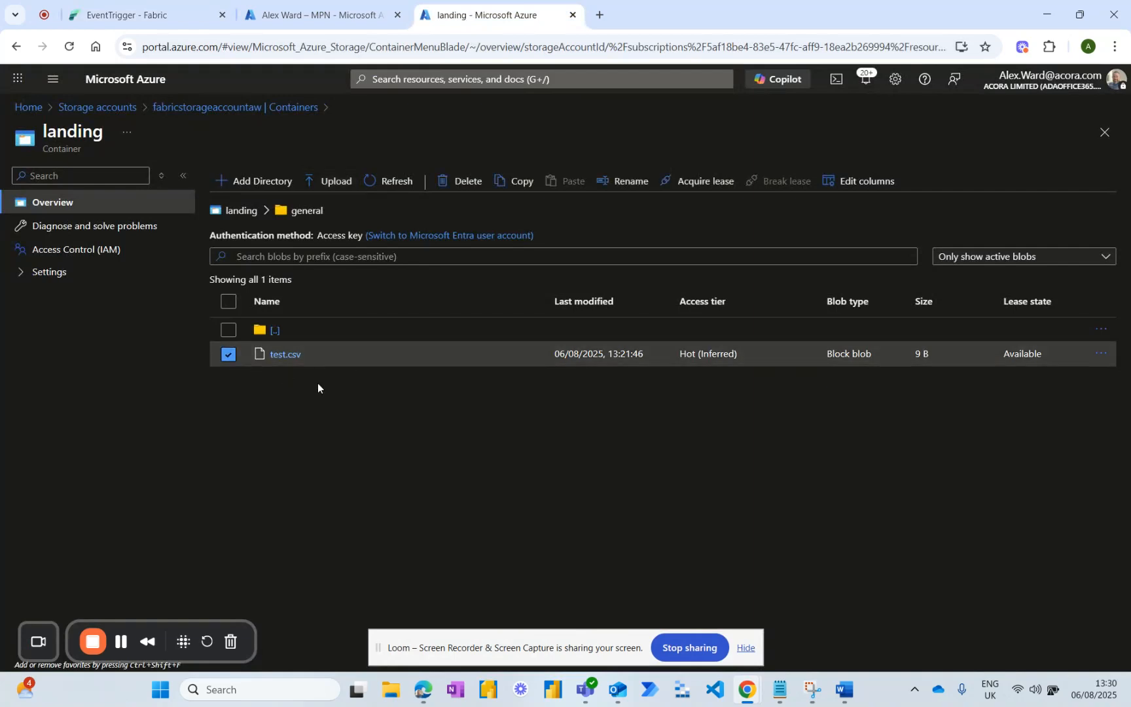
pyautogui.click(461, 184)
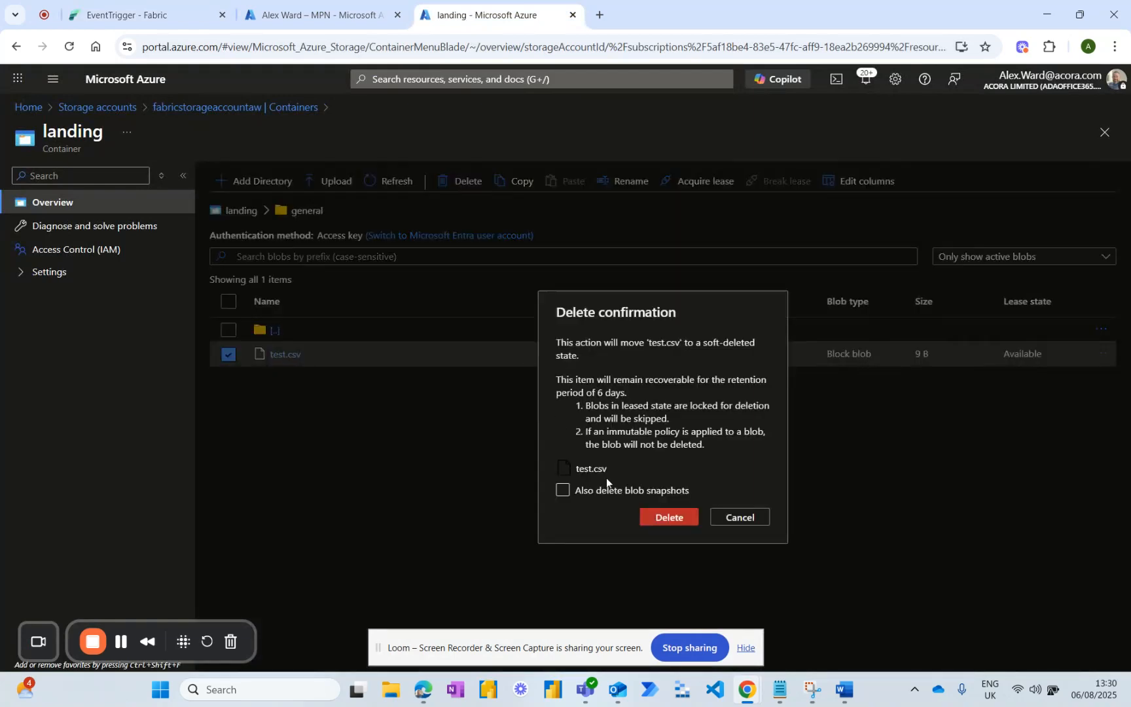
pyautogui.click(668, 518)
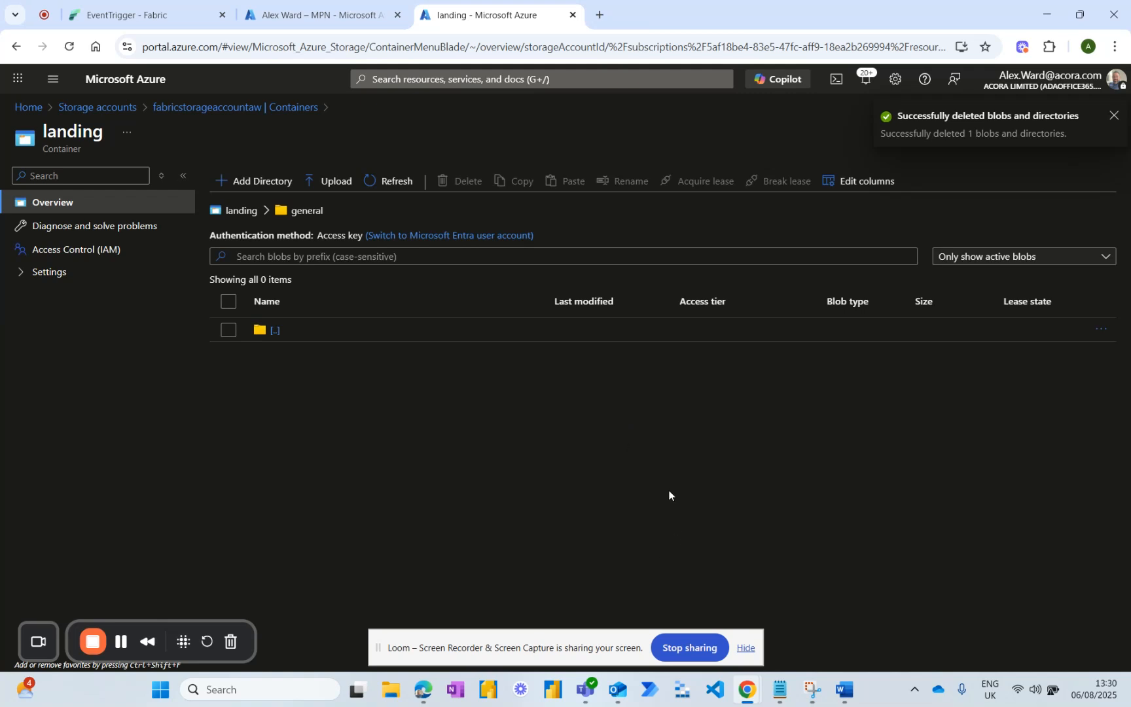
# Return to the Fabric pipeline and refresh its run history to check for a run triggered by the blob deletion.
pyautogui.click(150, 15)
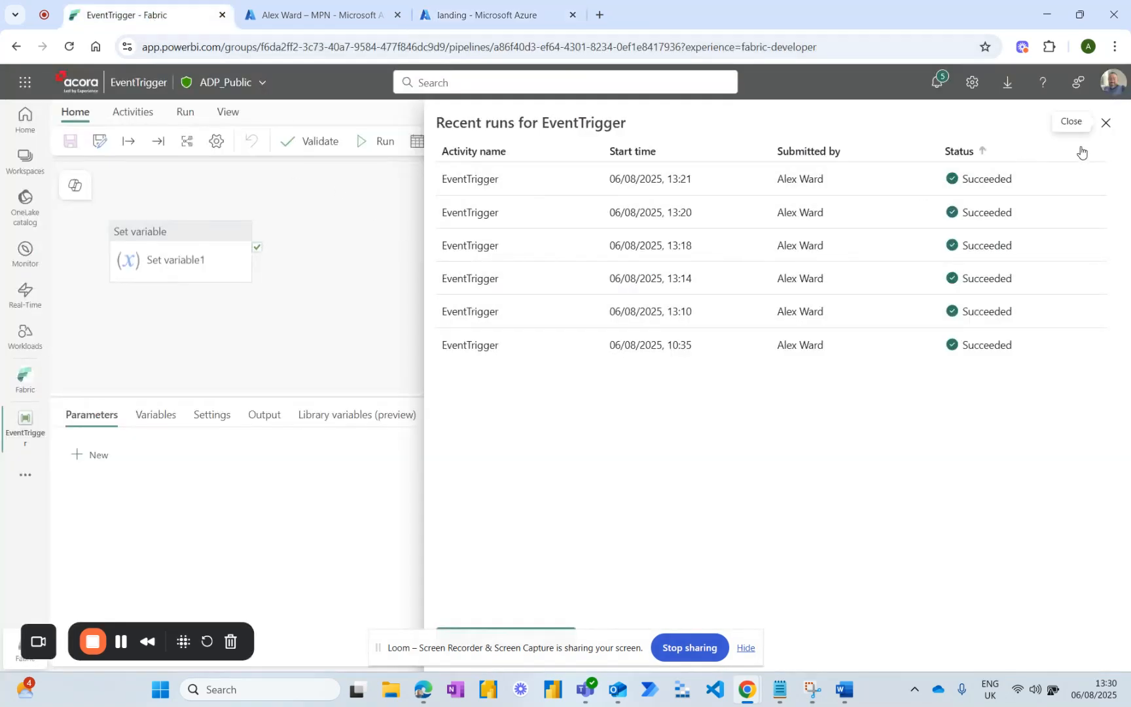
pyautogui.click(1106, 123)
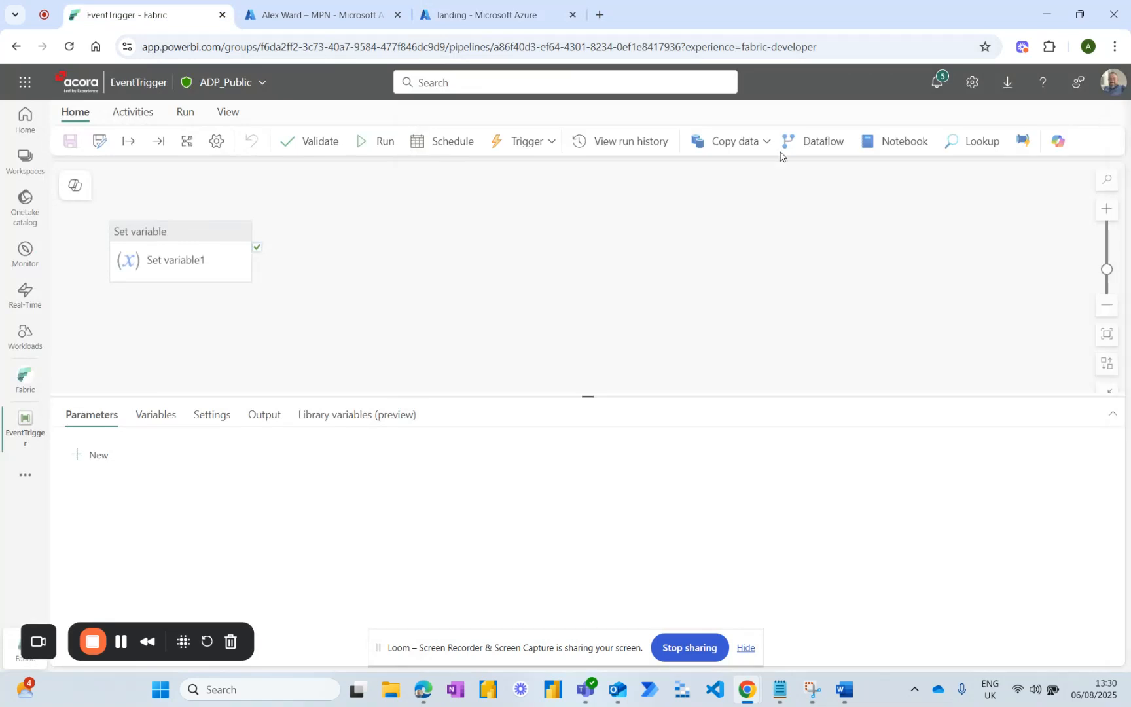
pyautogui.click(602, 143)
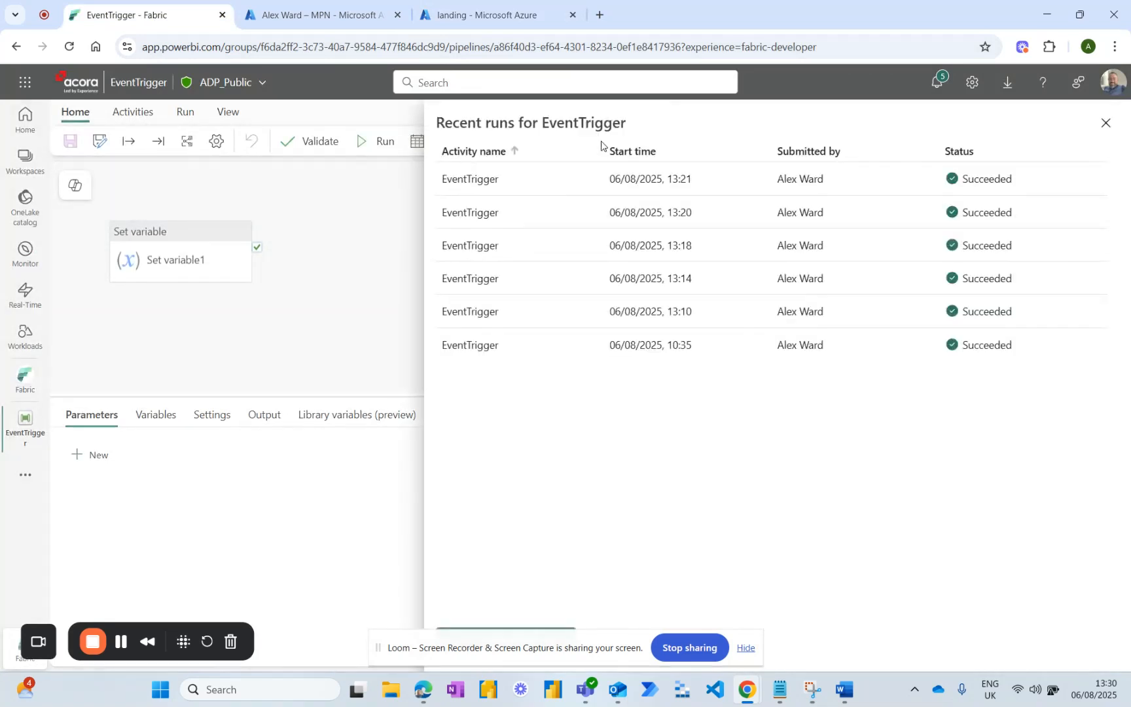
pyautogui.click(1105, 124)
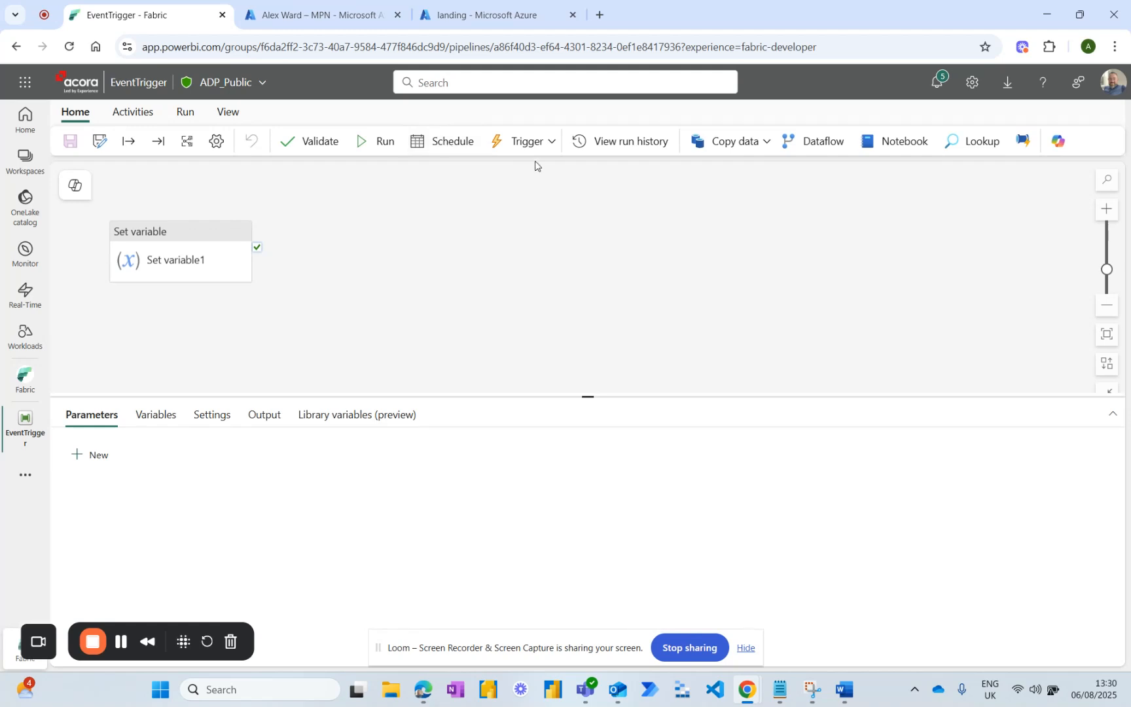
# Open the BLOB rule in Activator and examine its Fabric item invocations across to the event type parameter.
pyautogui.click(546, 143)
pyautogui.click(525, 196)
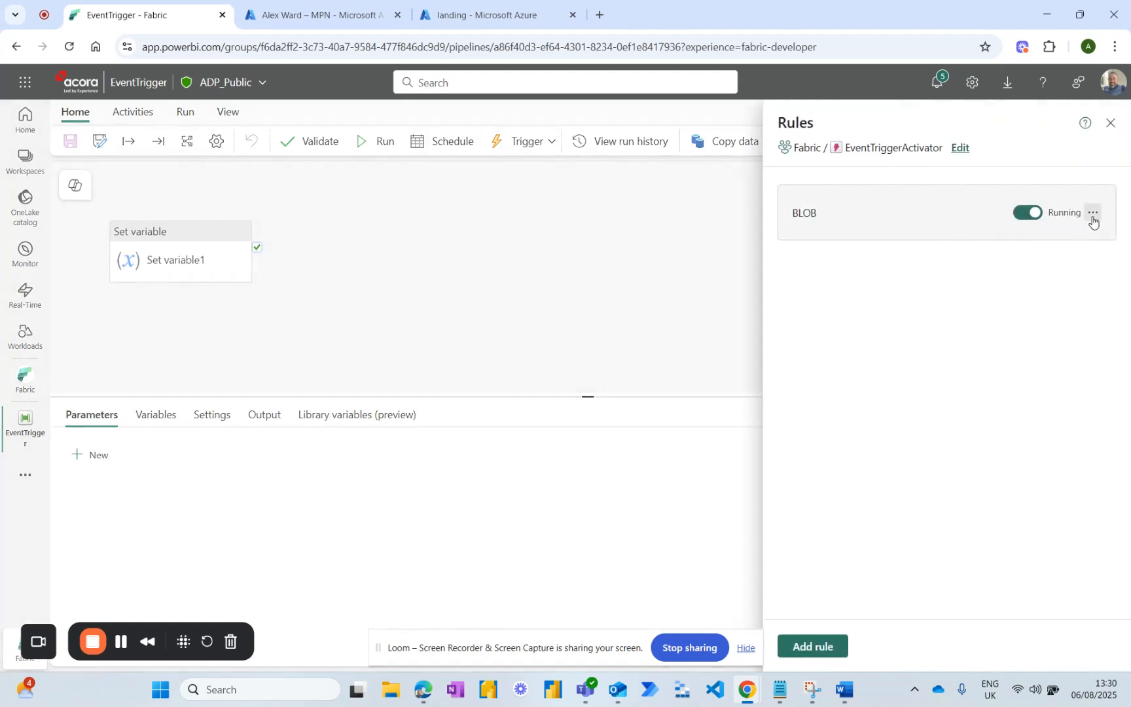
pyautogui.click(1092, 214)
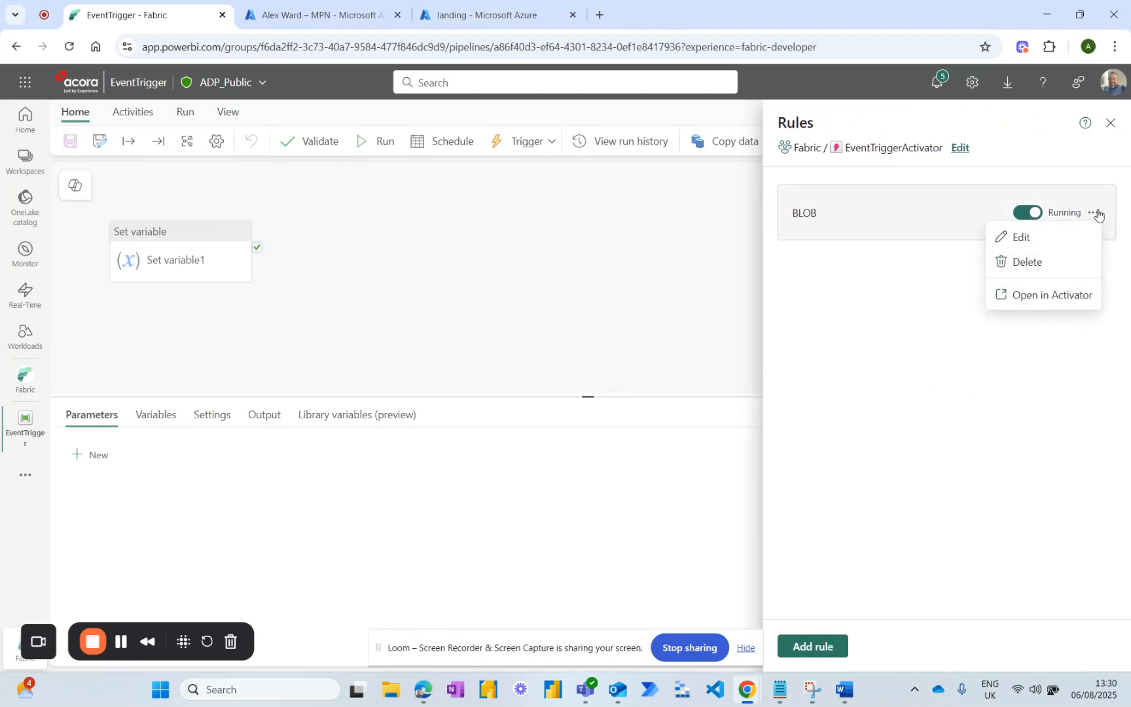
pyautogui.click(1035, 298)
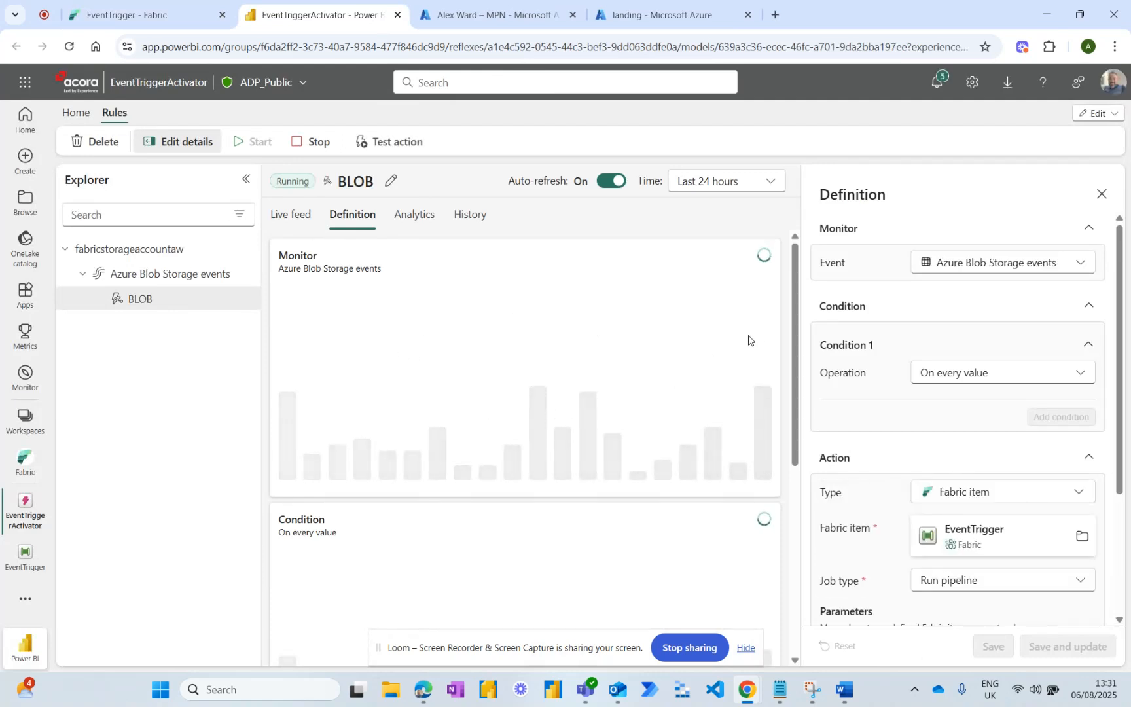
pyautogui.scroll(-5, 650, 439)
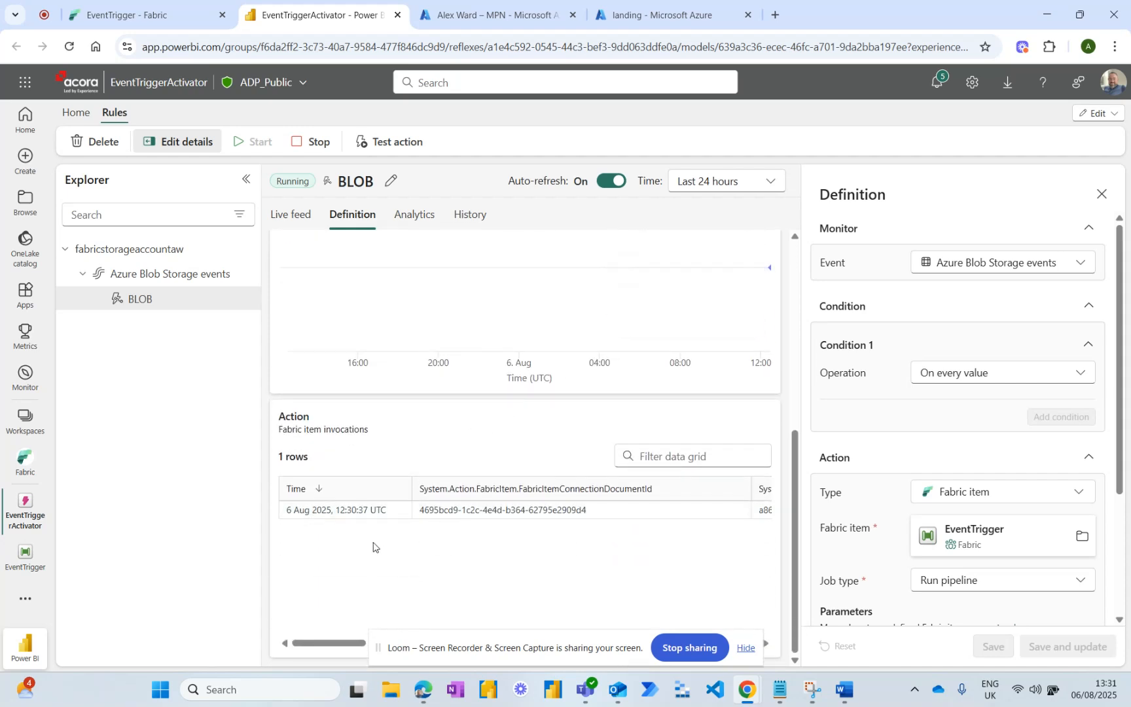
pyautogui.moveTo(322, 647); pyautogui.dragTo(582, 649)
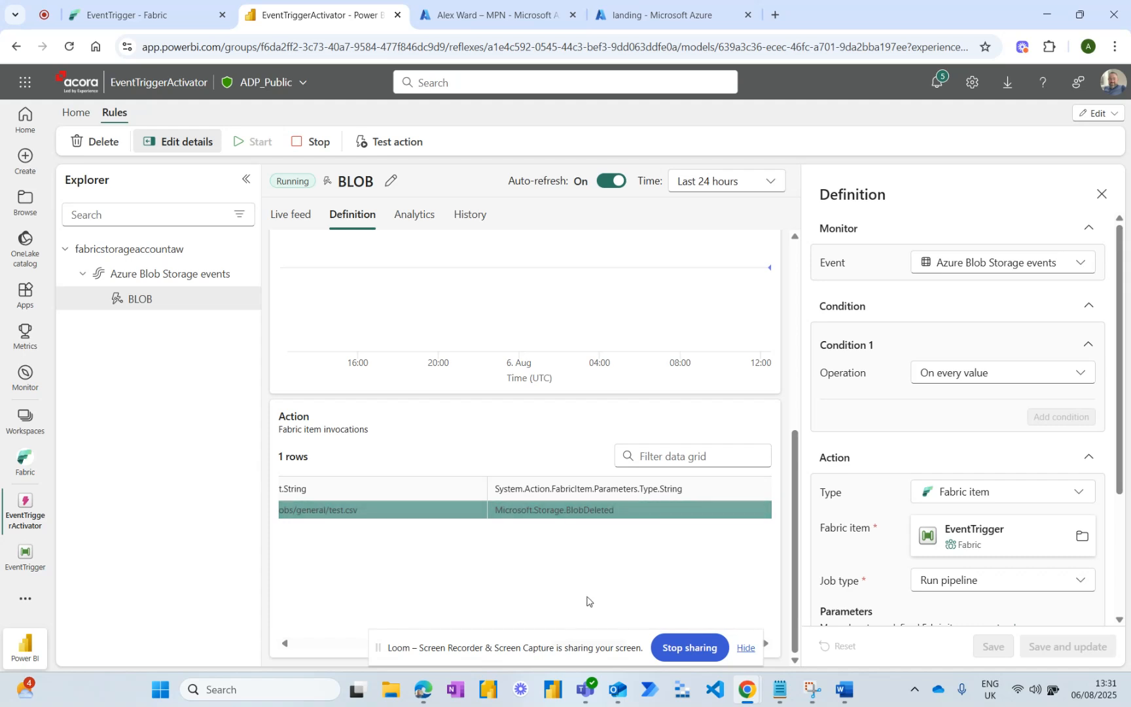
# Switch back to the EventTrigger pipeline, close the rules view and check the recent runs again.
pyautogui.click(170, 19)
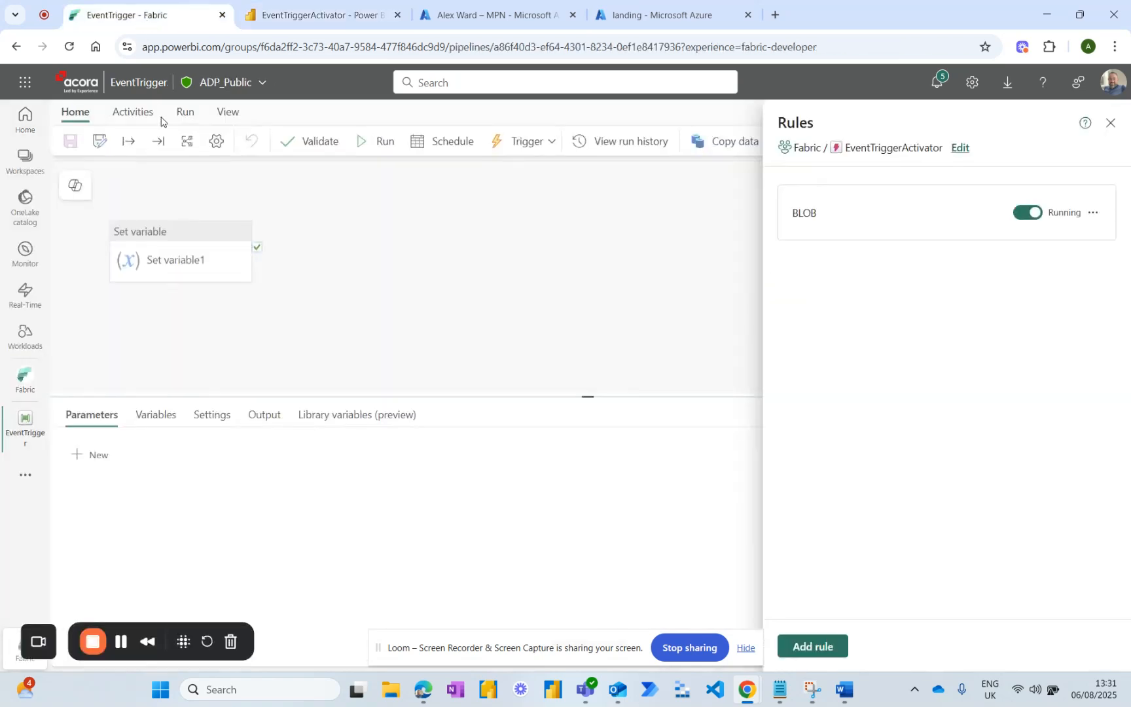
pyautogui.click(1113, 125)
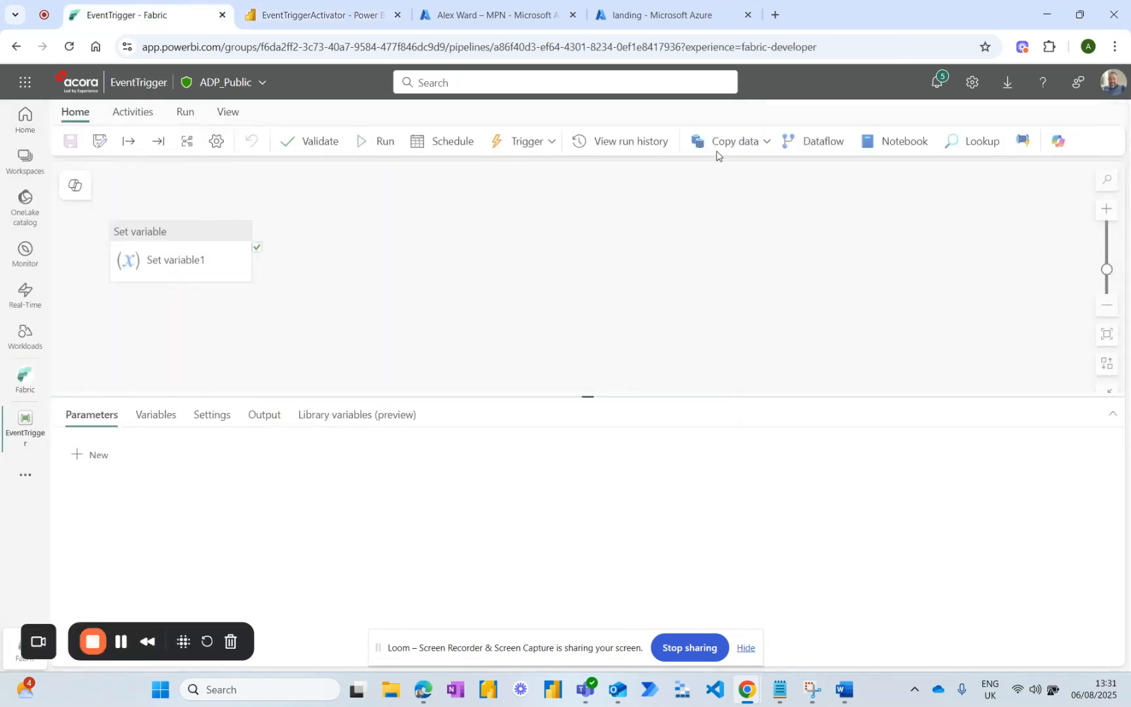
pyautogui.click(602, 142)
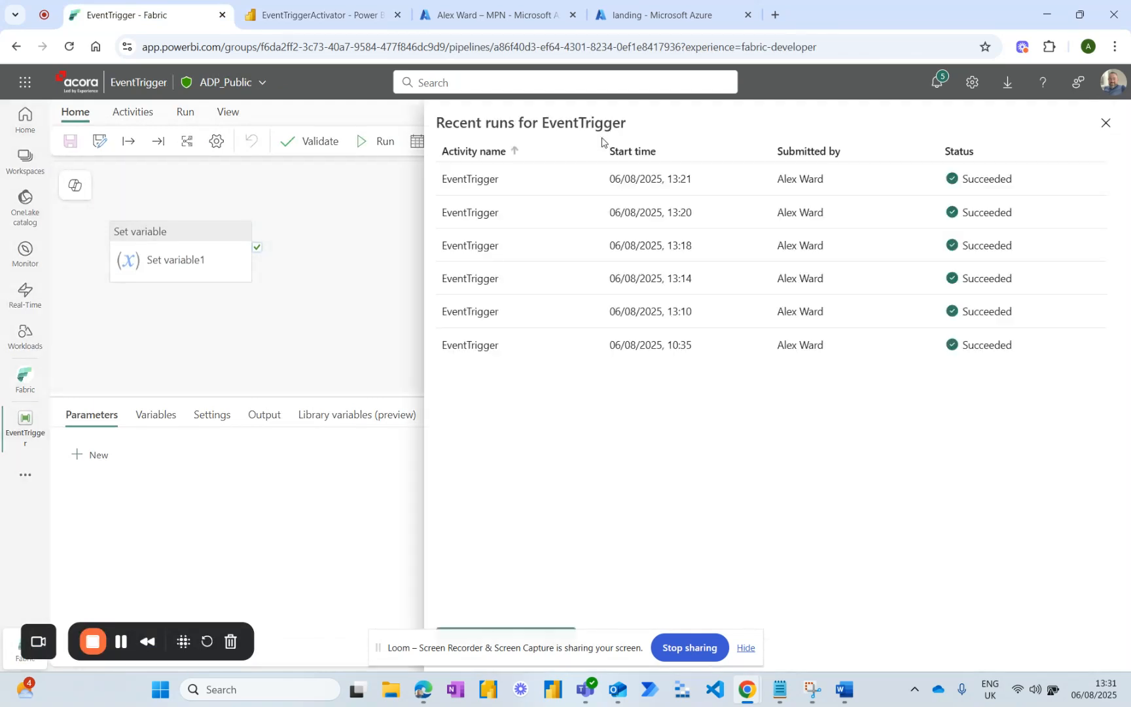
pyautogui.click(1106, 124)
# Reload the EventTrigger pipeline page and recheck its run history for the newly triggered run.
pyautogui.click(454, 47)
pyautogui.press('Return')
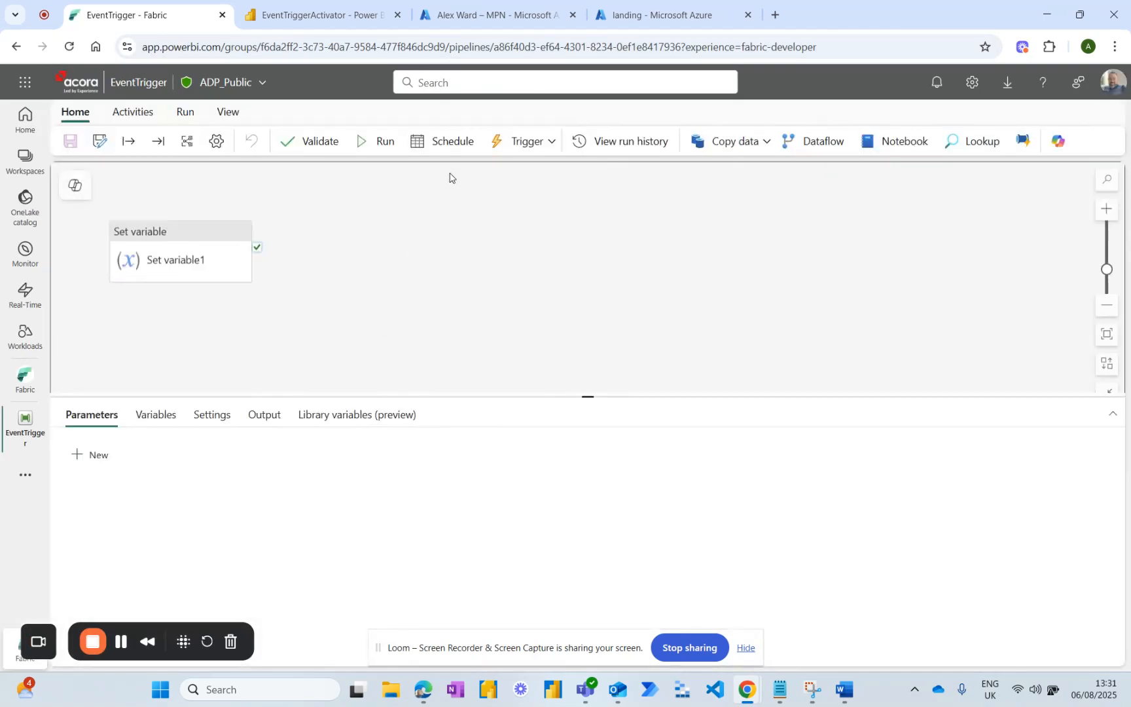
pyautogui.click(601, 144)
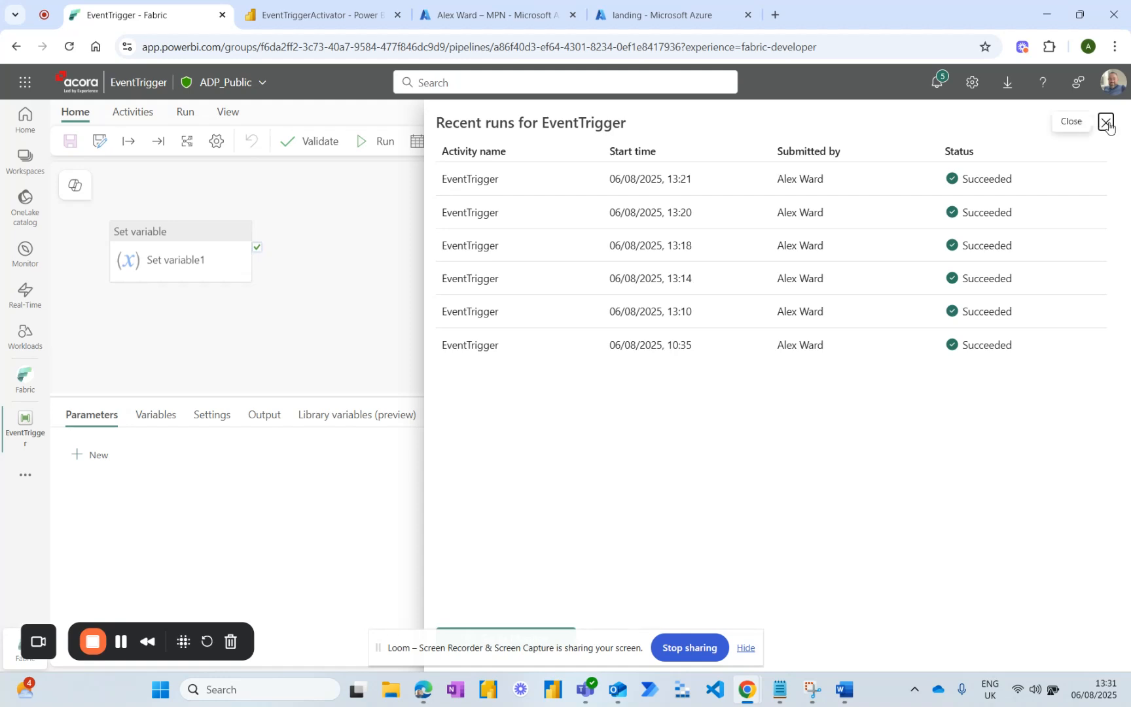
pyautogui.click(1106, 122)
pyautogui.click(119, 642)
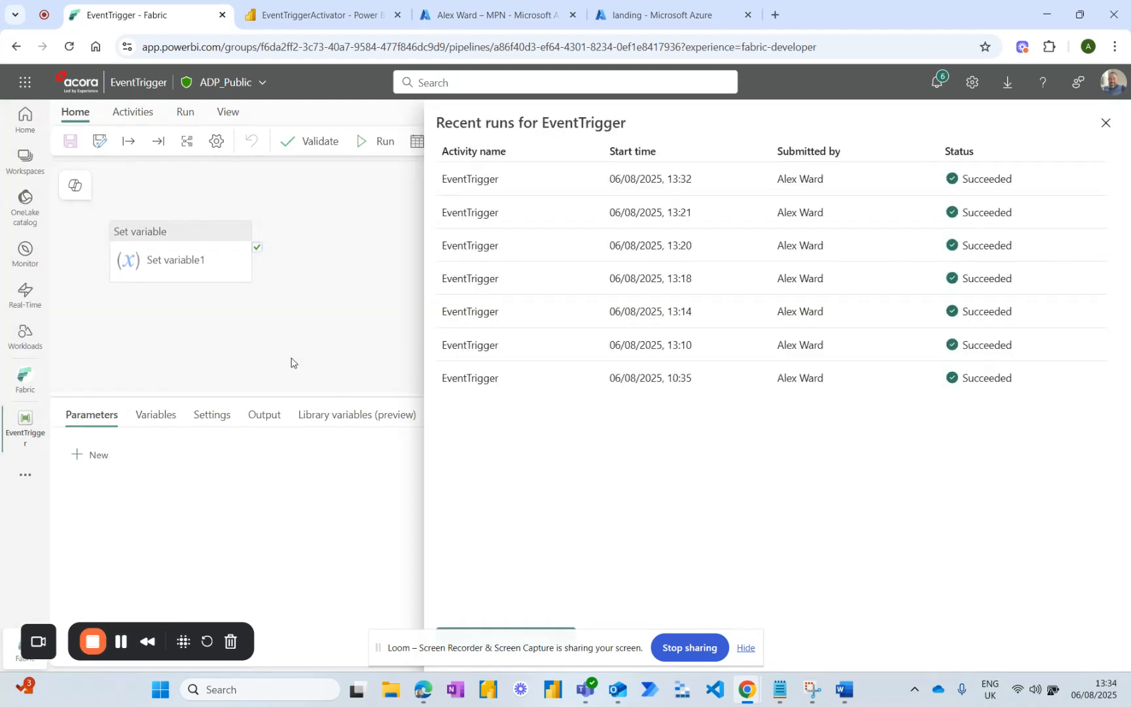